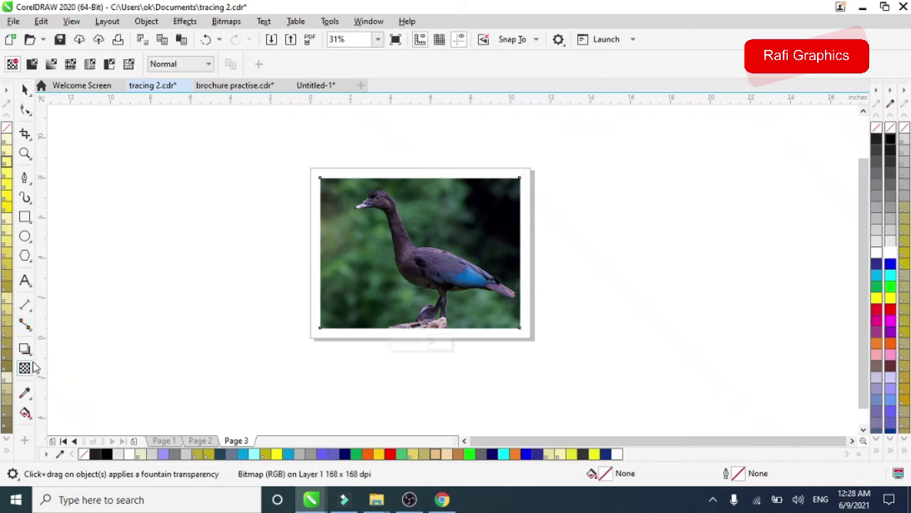
# Step: Fade the duck photo with uniform transparency
pyautogui.click(32, 64)
pyautogui.click(24, 89)
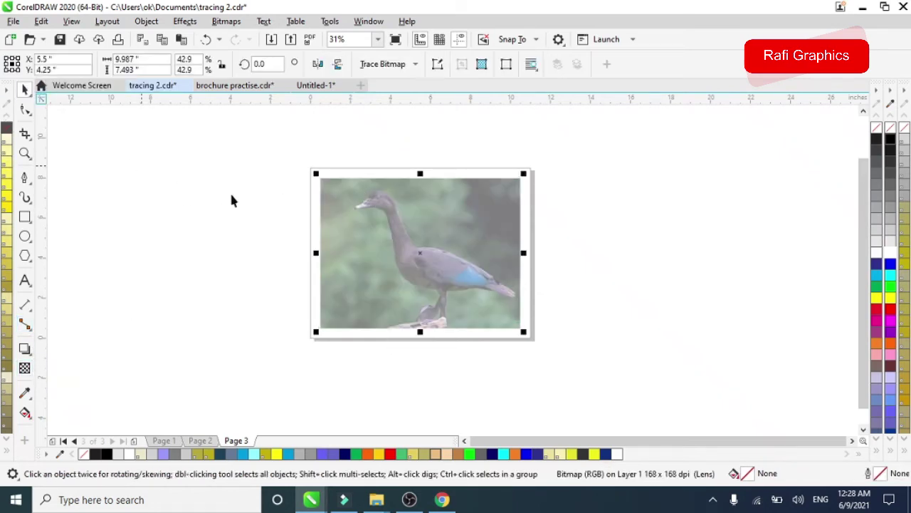
pyautogui.scroll(4, 385, 224)
# Step: Lock the duck photo so it cannot move during tracing
pyautogui.rightClick(451, 233)
pyautogui.click(497, 263)
pyautogui.scroll(-3, 497, 263)
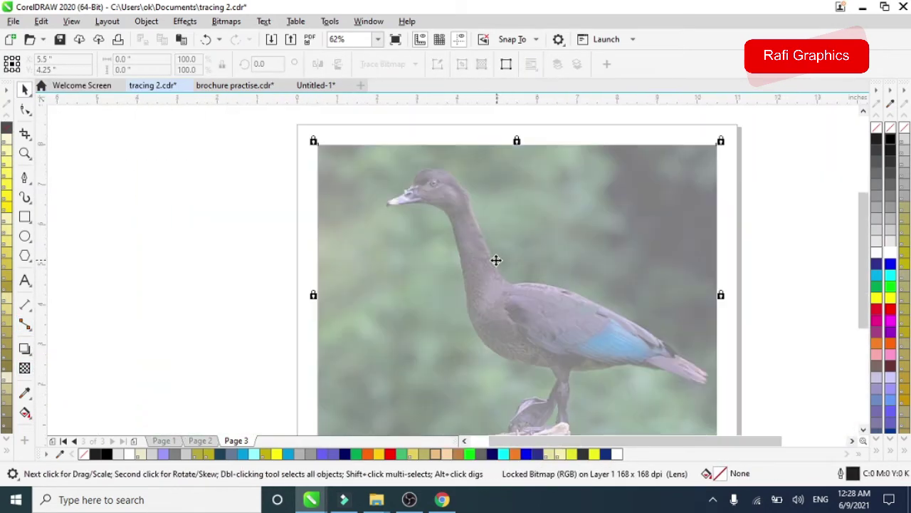
pyautogui.scroll(3, 444, 171)
# Step: Start the beak outline with curved Bézier nodes along the top of the bill
pyautogui.click(25, 178)
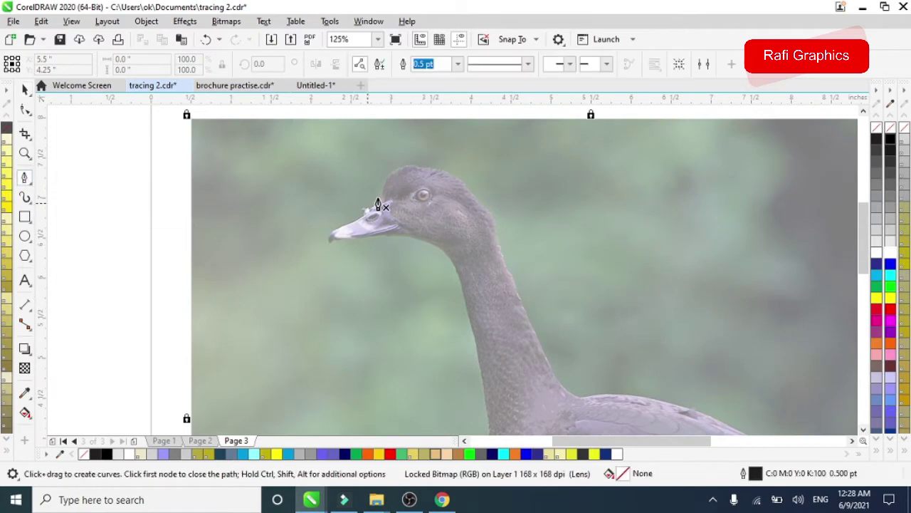
pyautogui.scroll(2, 379, 205)
pyautogui.scroll(3, 381, 205)
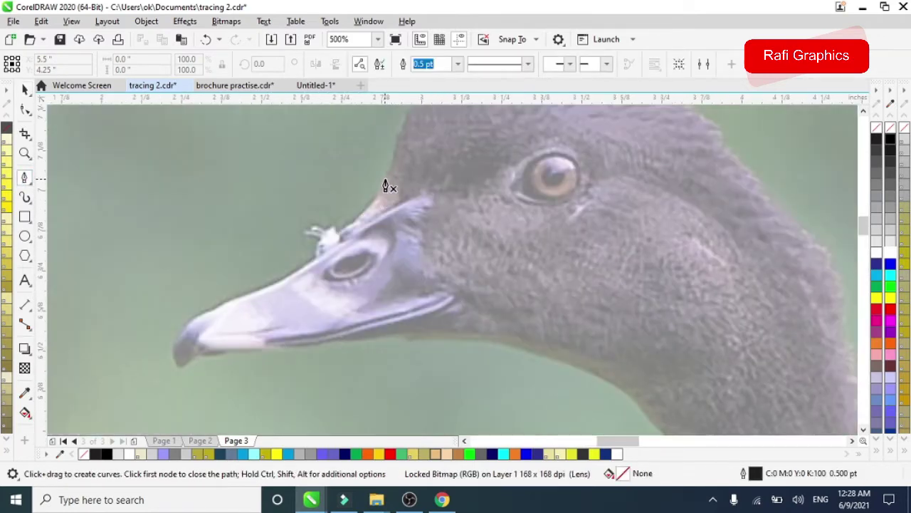
pyautogui.click(383, 183)
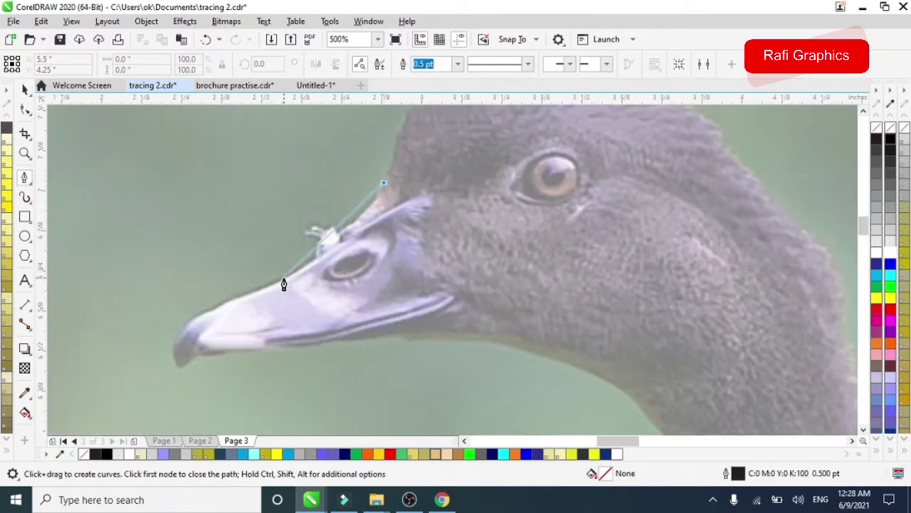
pyautogui.moveTo(284, 284); pyautogui.dragTo(243, 304)
pyautogui.press('Escape')
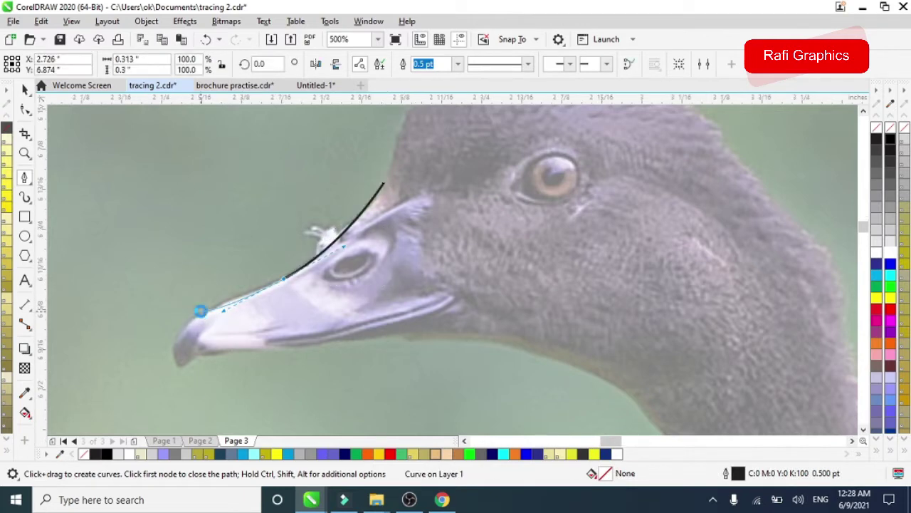
pyautogui.scroll(2, 205, 311)
pyautogui.moveTo(260, 298); pyautogui.dragTo(226, 314)
pyautogui.scroll(1, 192, 335)
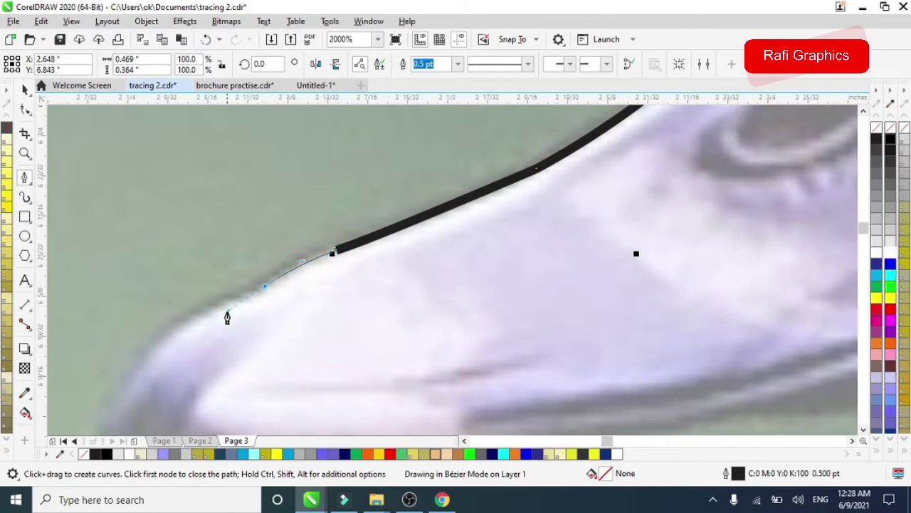
# Step: Curve the beak outline around the tip and along its underside
pyautogui.moveTo(149, 350); pyautogui.dragTo(133, 378)
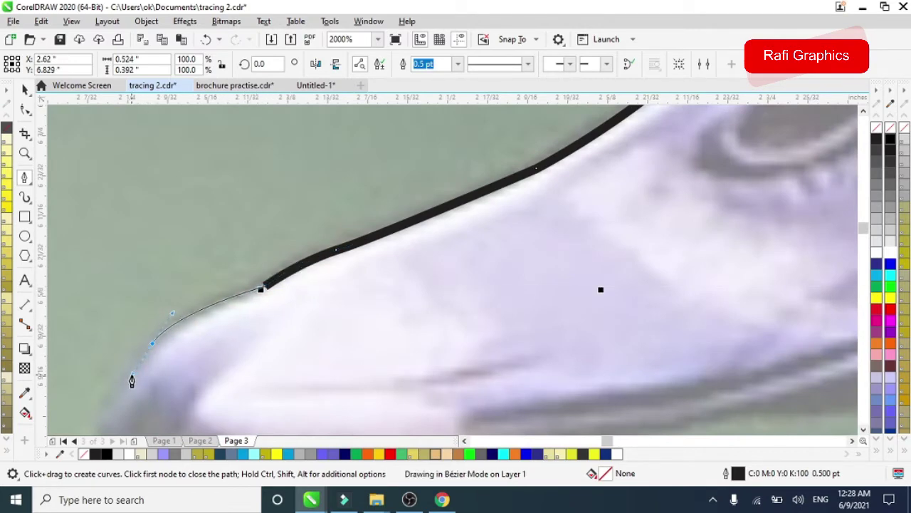
pyautogui.scroll(-2, 220, 256)
pyautogui.scroll(2, 240, 211)
pyautogui.scroll(-1, 230, 346)
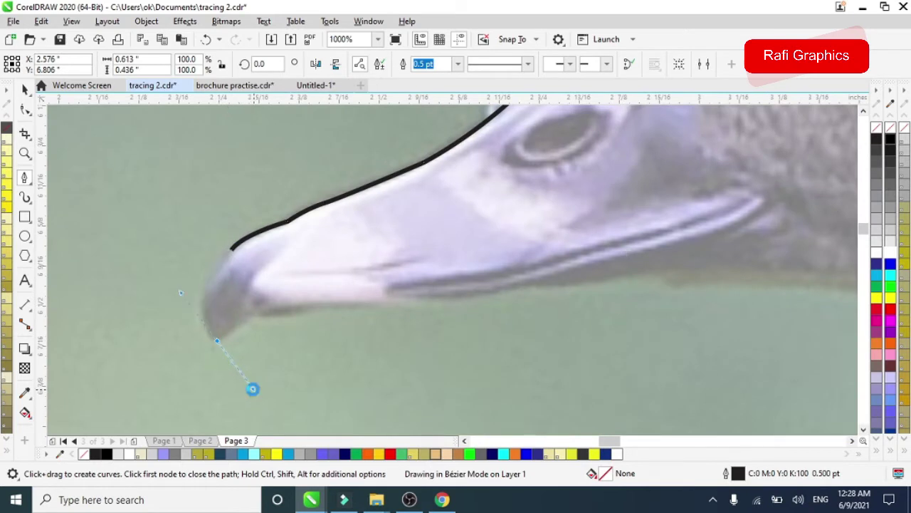
pyautogui.moveTo(245, 393); pyautogui.dragTo(252, 388)
pyautogui.scroll(1, 246, 336)
pyautogui.moveTo(276, 295); pyautogui.dragTo(301, 306)
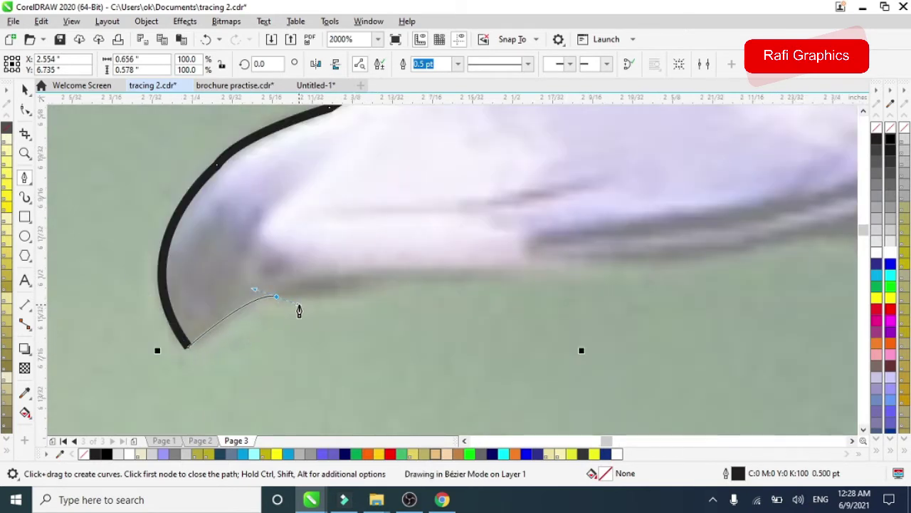
pyautogui.moveTo(539, 276); pyautogui.dragTo(714, 298)
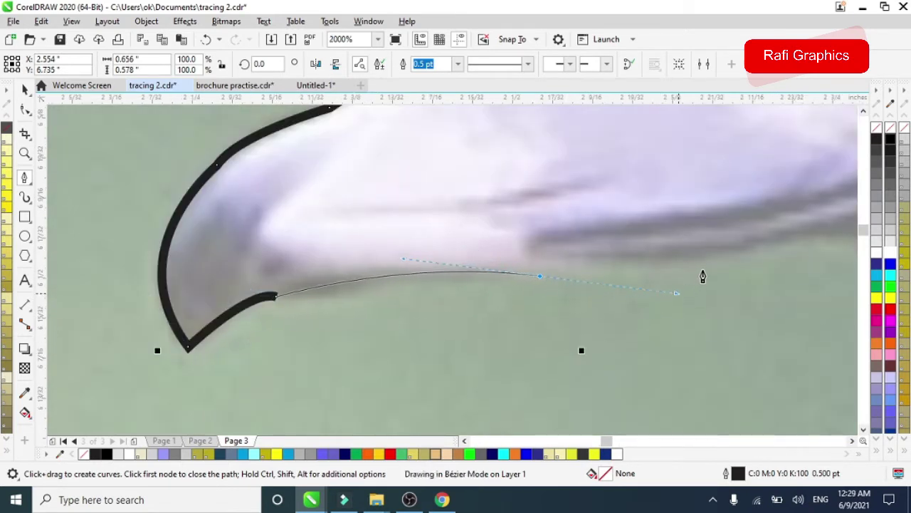
pyautogui.scroll(-2, 548, 338)
pyautogui.scroll(1, 226, 329)
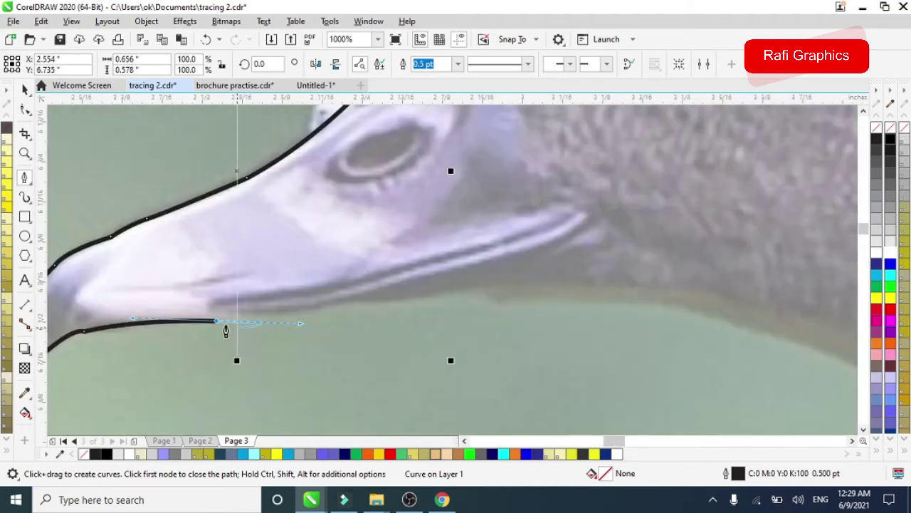
# Step: Redo the lower-edge node, curve up the beak base and close on the start node
pyautogui.click(211, 320)
pyautogui.hotkey('ctrl', 'z')
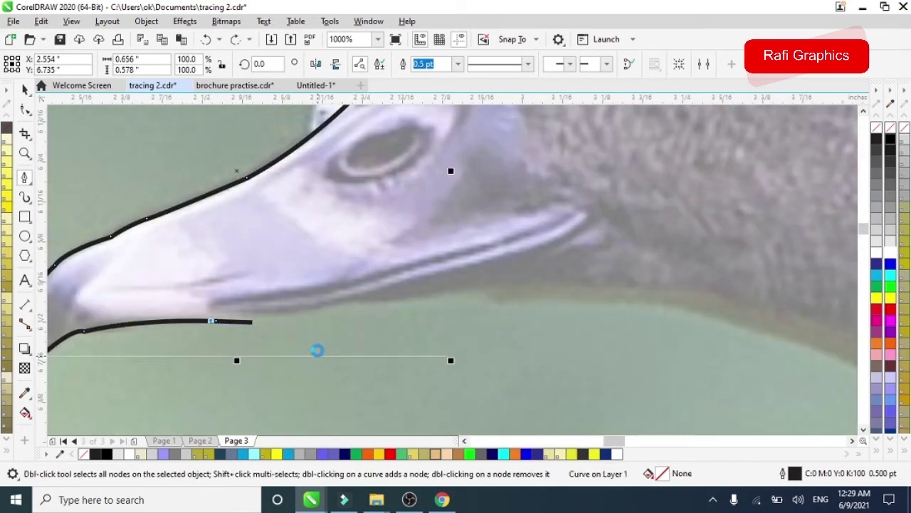
pyautogui.click(215, 320)
pyautogui.moveTo(586, 221); pyautogui.dragTo(670, 154)
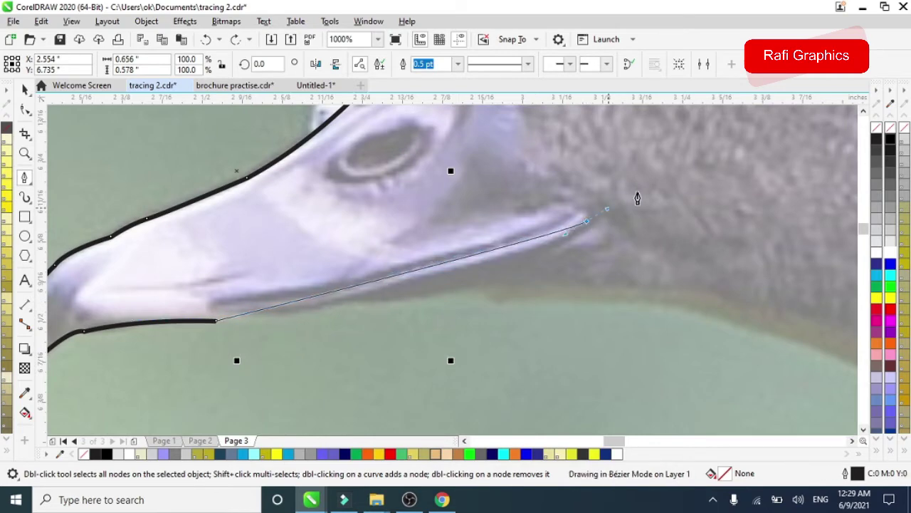
pyautogui.scroll(-2, 591, 256)
pyautogui.scroll(2, 572, 271)
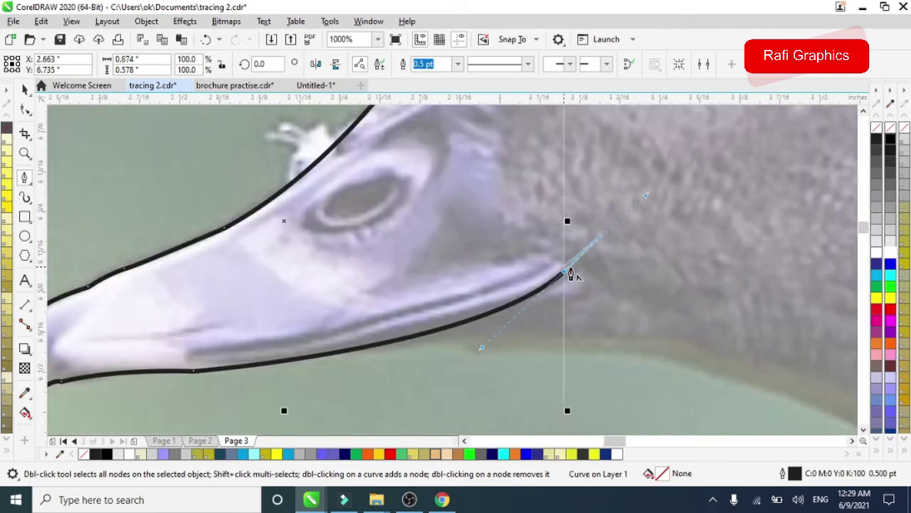
pyautogui.scroll(-2, 525, 300)
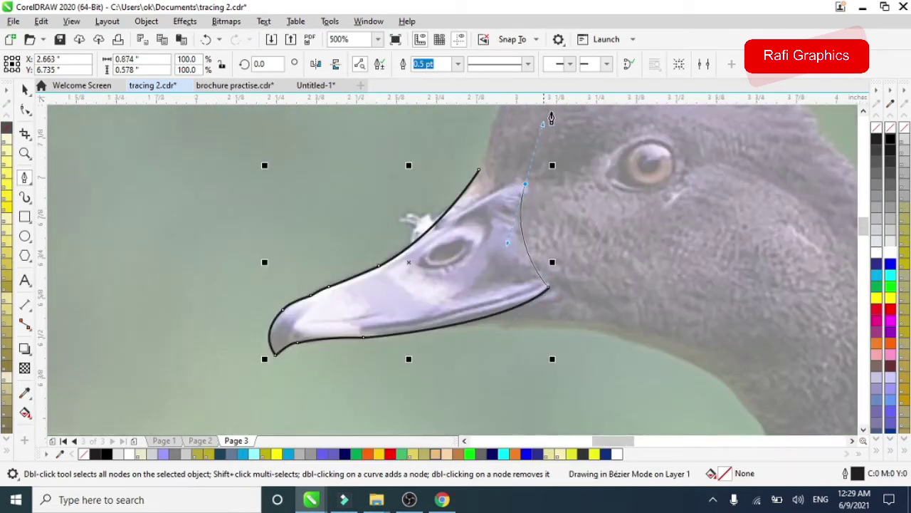
pyautogui.scroll(1, 524, 191)
pyautogui.moveTo(526, 213); pyautogui.dragTo(546, 153)
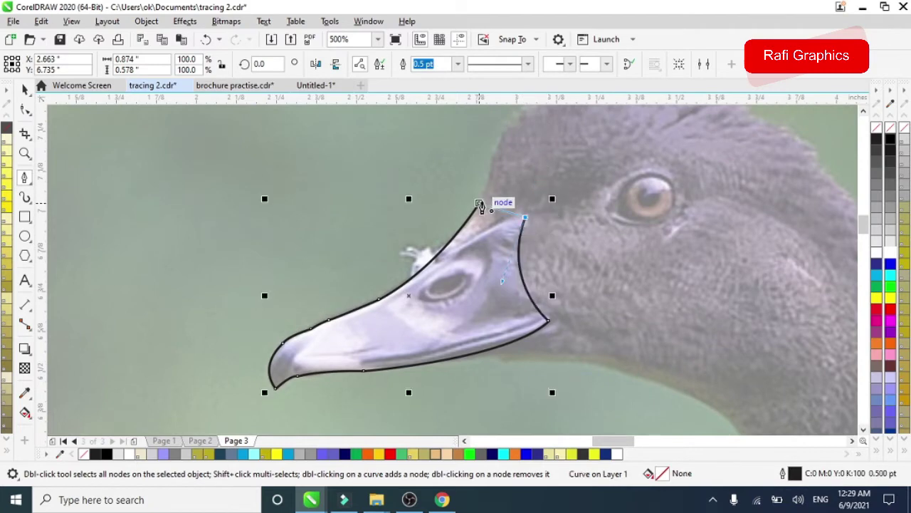
pyautogui.moveTo(479, 204); pyautogui.dragTo(489, 230)
pyautogui.scroll(-2, 357, 240)
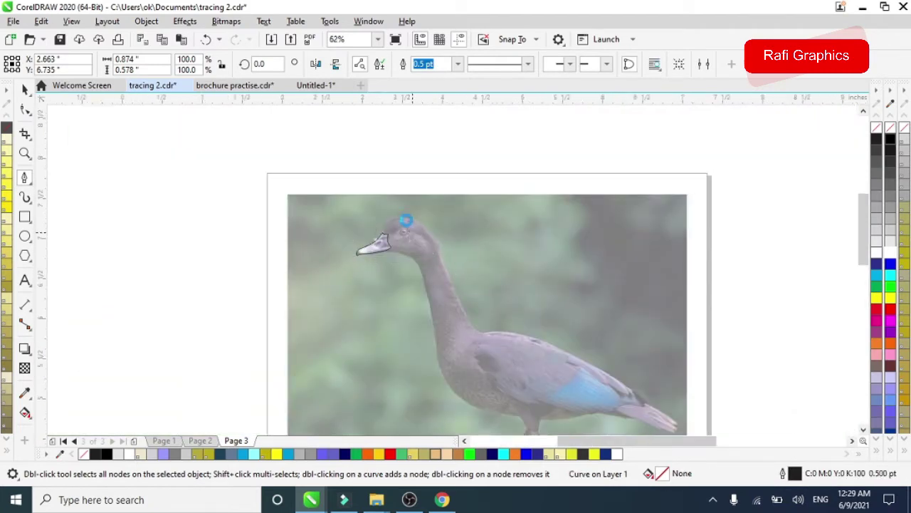
# Step: Start a new outline at the beak's top corner and curve it over the forehead and crown
pyautogui.scroll(2, 360, 214)
pyautogui.scroll(2, 294, 287)
pyautogui.click(284, 306)
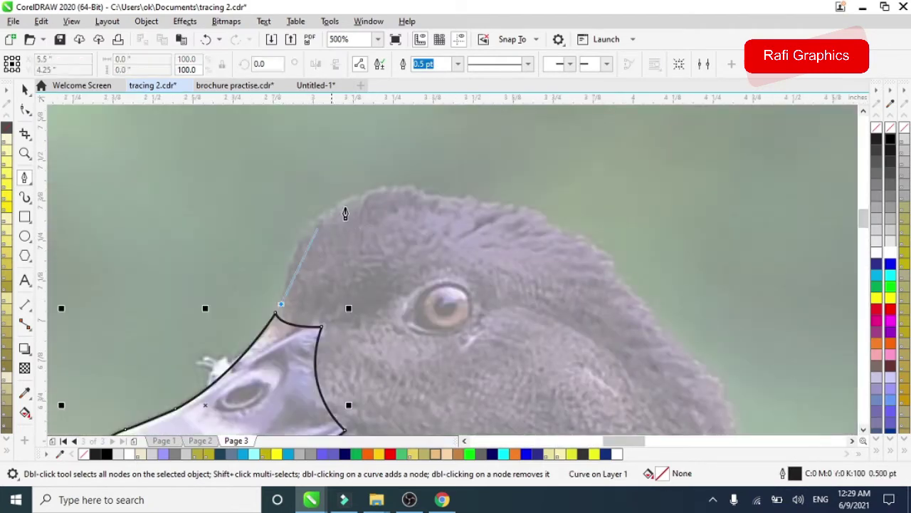
pyautogui.moveTo(418, 191); pyautogui.dragTo(541, 214)
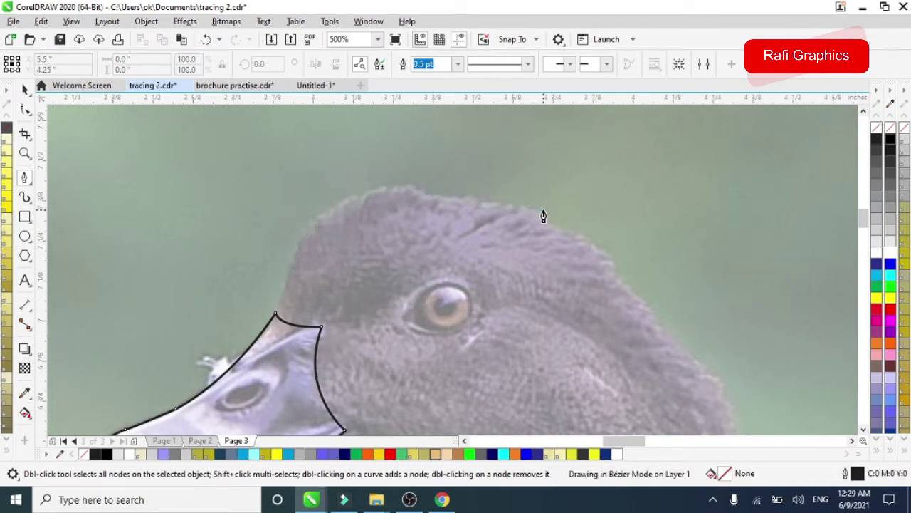
pyautogui.click(419, 191)
pyautogui.click(517, 206)
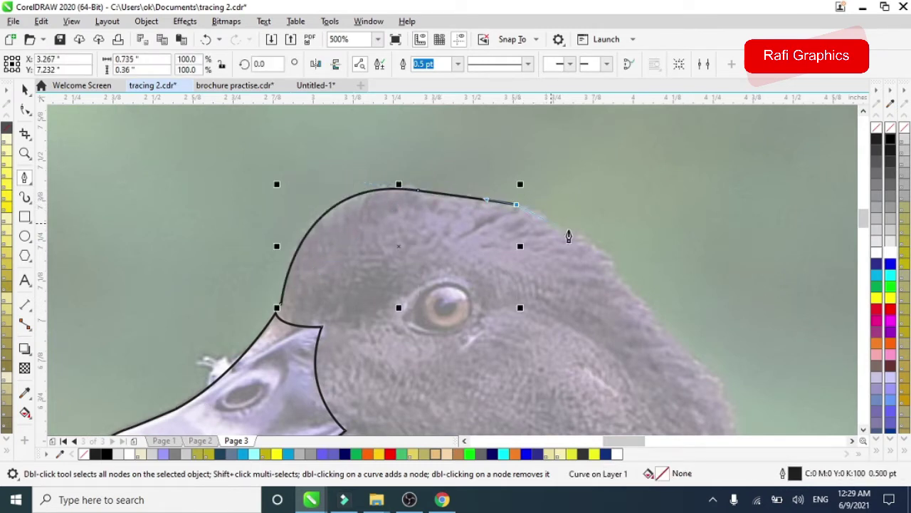
pyautogui.moveTo(582, 238); pyautogui.dragTo(599, 256)
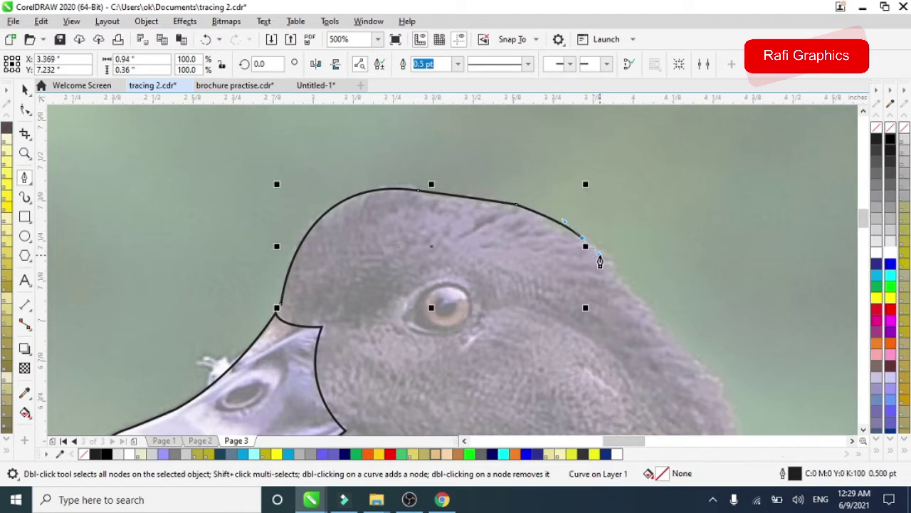
# Step: Toggle off alignment guides and curve the outline down the back of the head to the nape
pyautogui.click(71, 20)
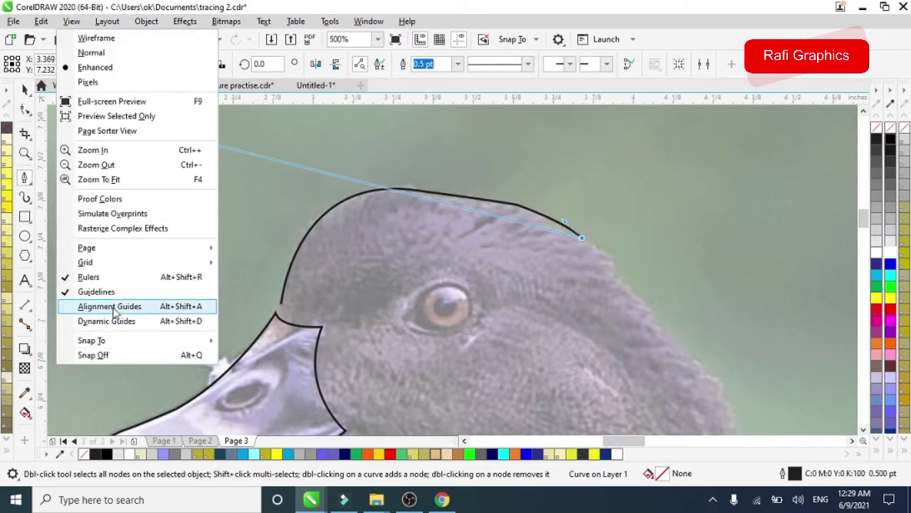
pyautogui.click(85, 163)
pyautogui.scroll(2, 610, 351)
pyautogui.moveTo(579, 306); pyautogui.dragTo(610, 341)
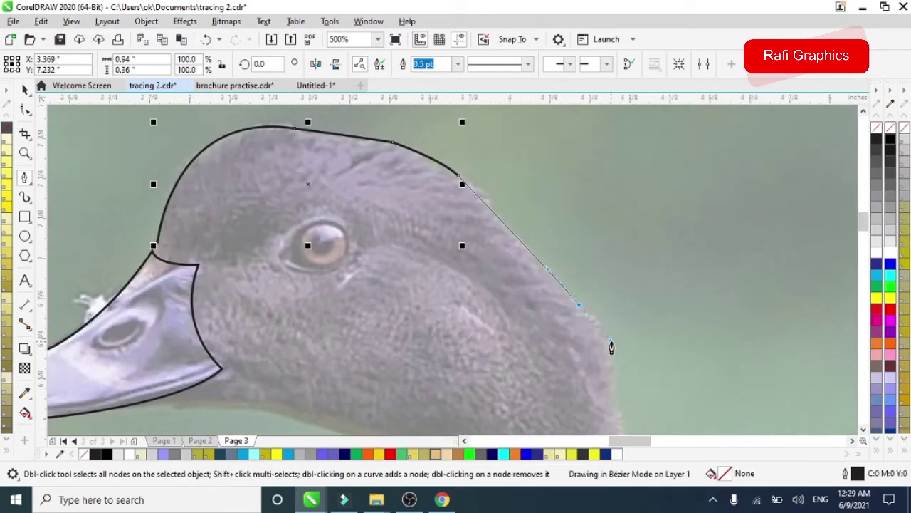
pyautogui.click(579, 305)
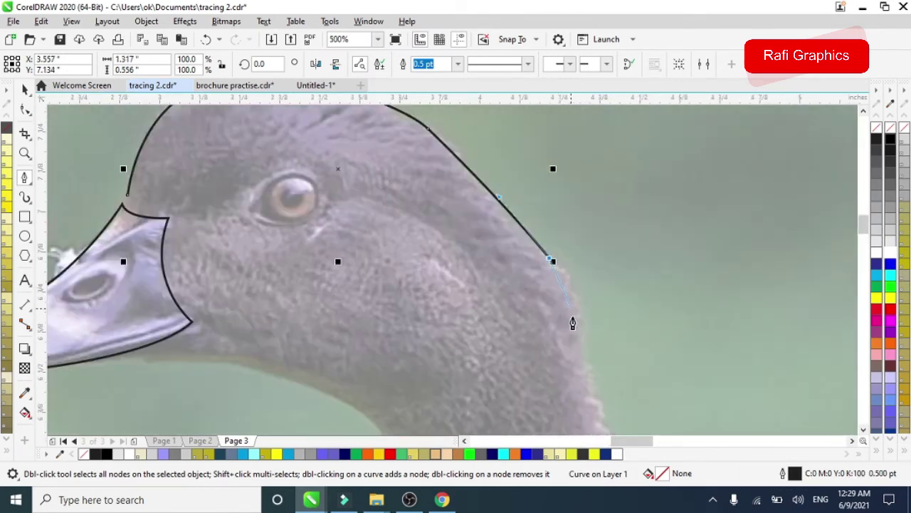
pyautogui.moveTo(586, 349); pyautogui.dragTo(589, 364)
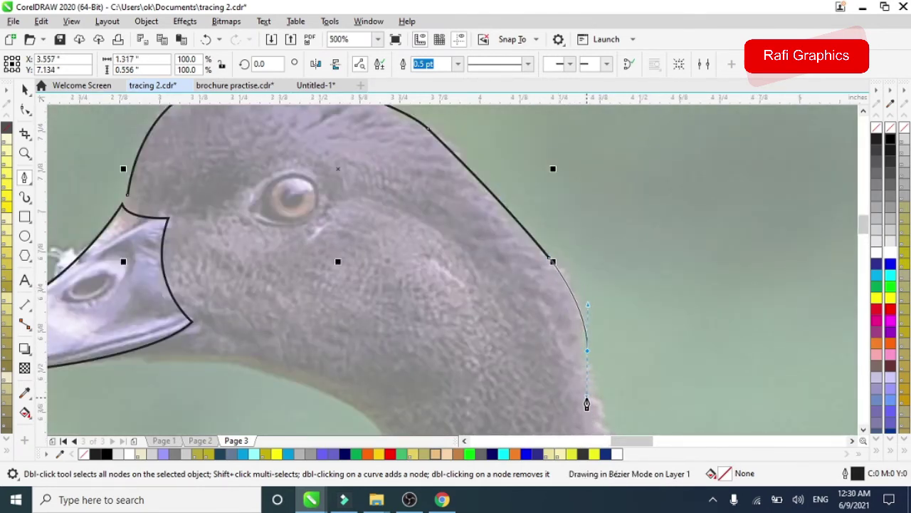
pyautogui.scroll(-3, 587, 403)
pyautogui.scroll(2, 514, 248)
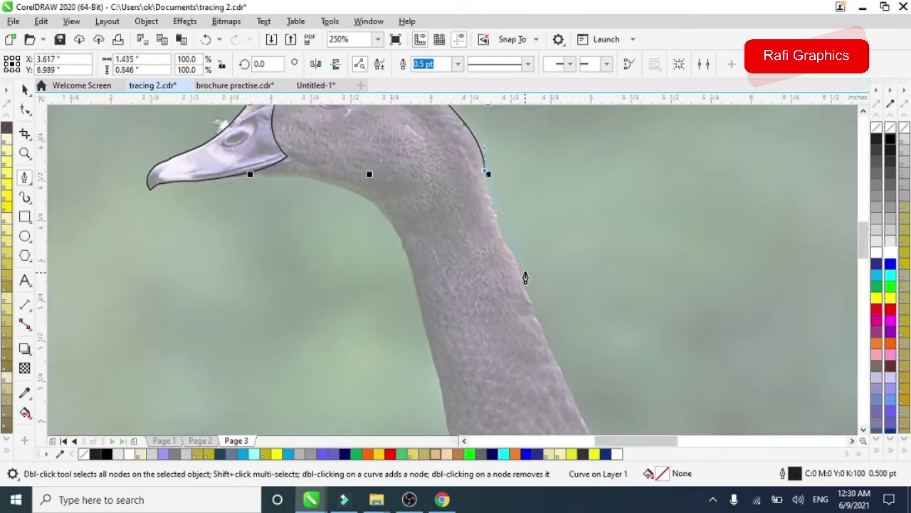
# Step: Add curved nodes down the back of the neck to where it meets the body
pyautogui.moveTo(515, 262); pyautogui.dragTo(528, 284)
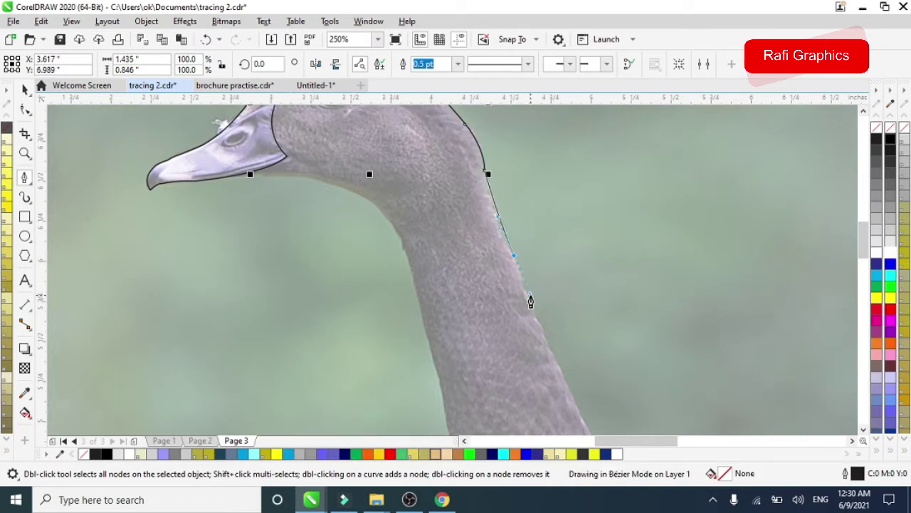
pyautogui.click(515, 259)
pyautogui.scroll(-1, 544, 345)
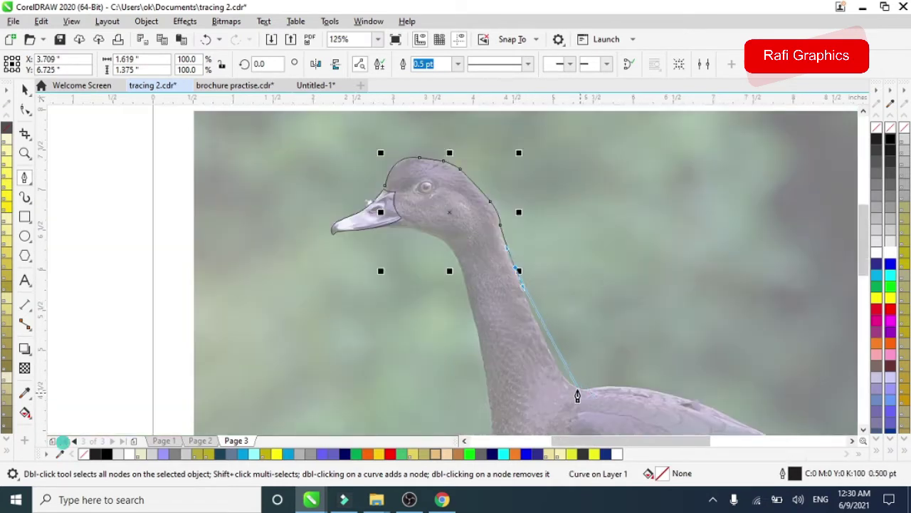
pyautogui.scroll(1, 568, 260)
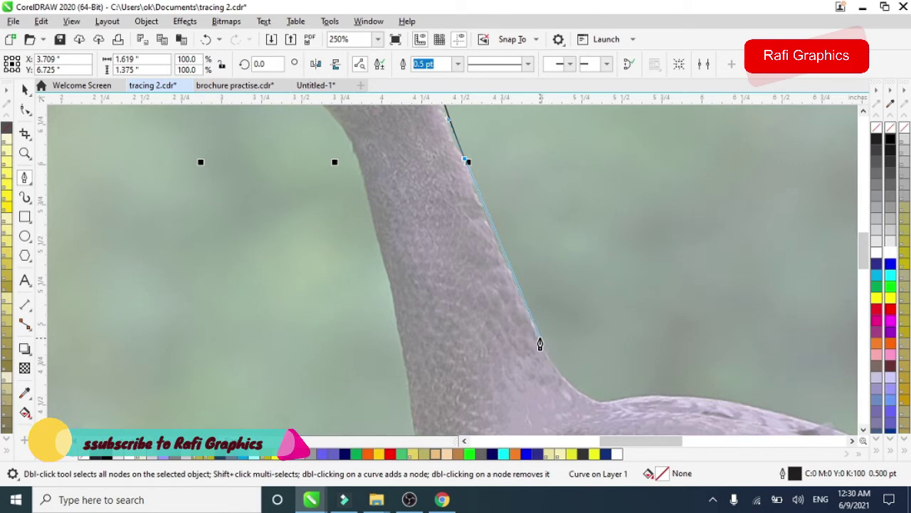
pyautogui.moveTo(545, 351); pyautogui.dragTo(568, 397)
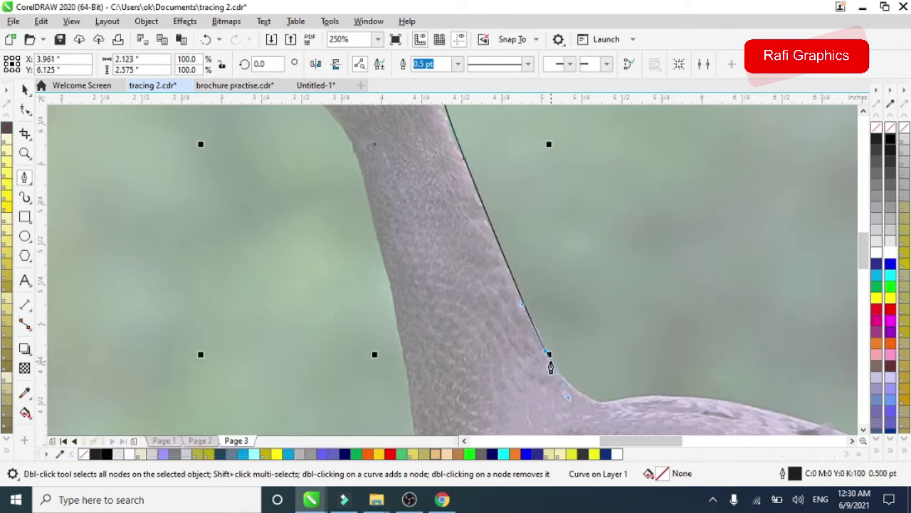
pyautogui.scroll(-1, 533, 342)
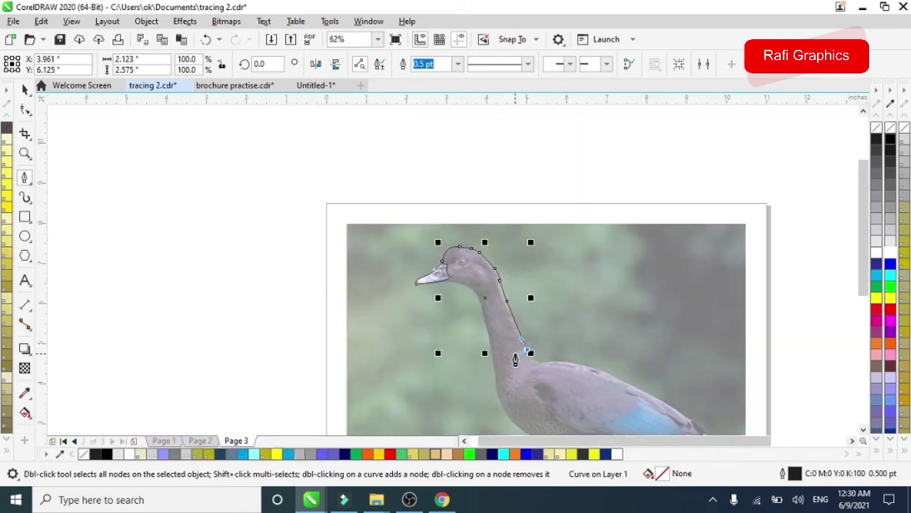
pyautogui.scroll(1, 543, 366)
pyautogui.scroll(2, 529, 380)
pyautogui.moveTo(529, 379); pyautogui.dragTo(592, 418)
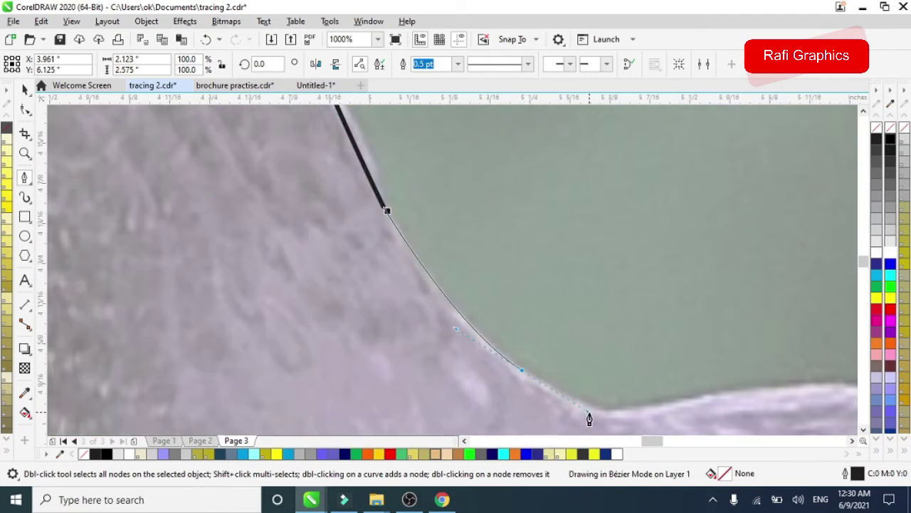
pyautogui.scroll(-3, 522, 375)
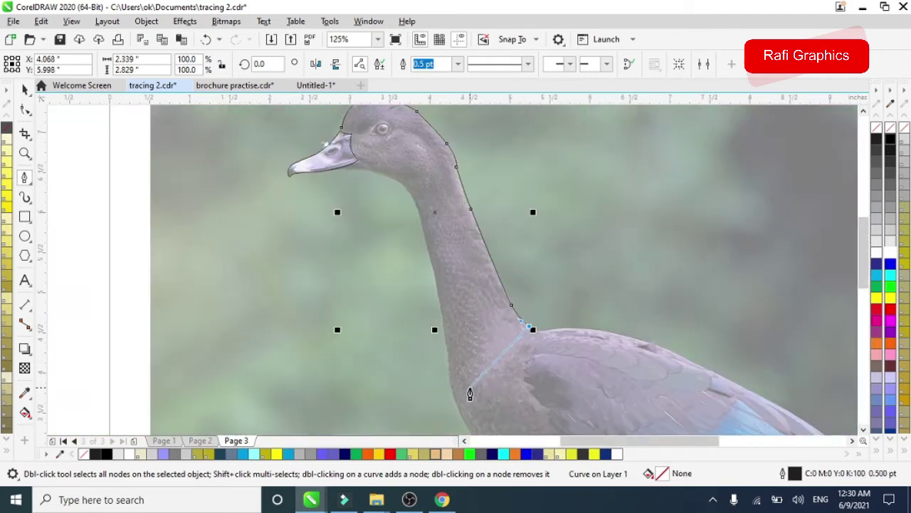
# Step: Curve the outline across the neck base and add two nodes up the front of the neck
pyautogui.scroll(1, 454, 407)
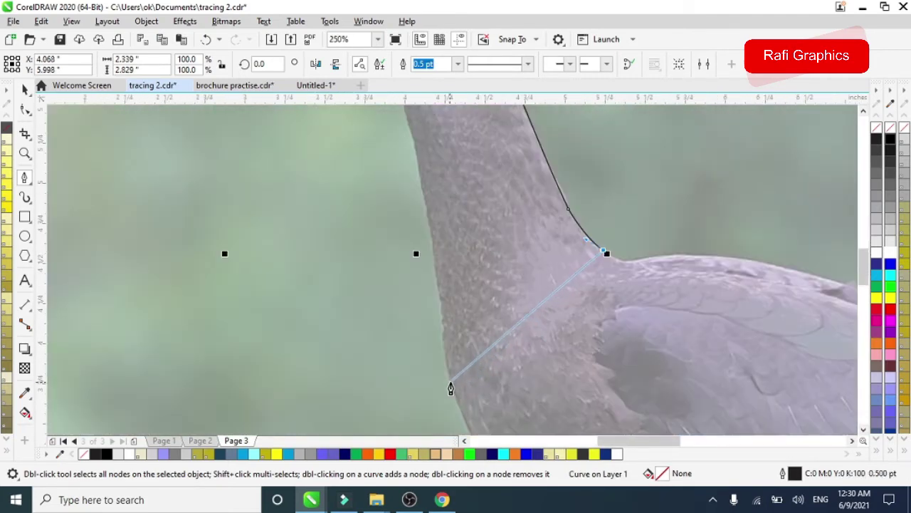
pyautogui.moveTo(458, 402)
pyautogui.mouseDown()
pyautogui.moveTo(413, 400)
pyautogui.moveTo(412, 388)
pyautogui.mouseUp()
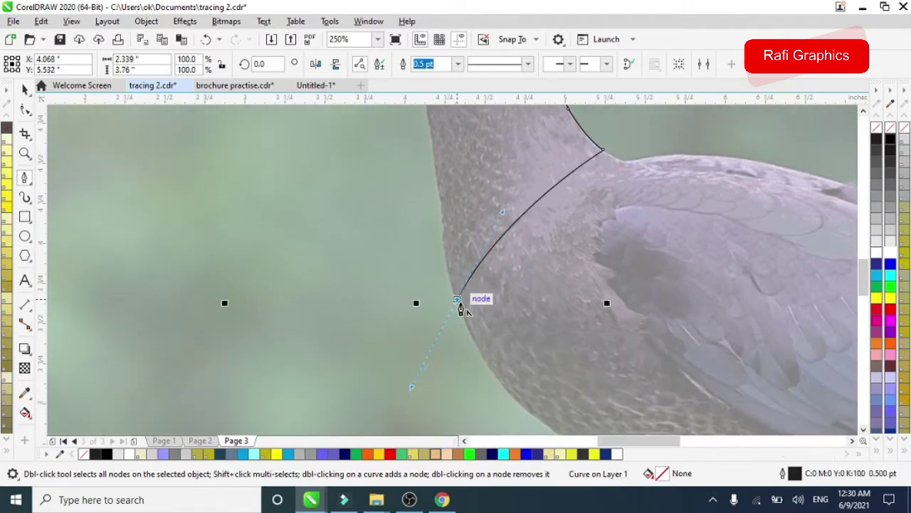
pyautogui.scroll(-2, 478, 336)
pyautogui.scroll(1, 472, 303)
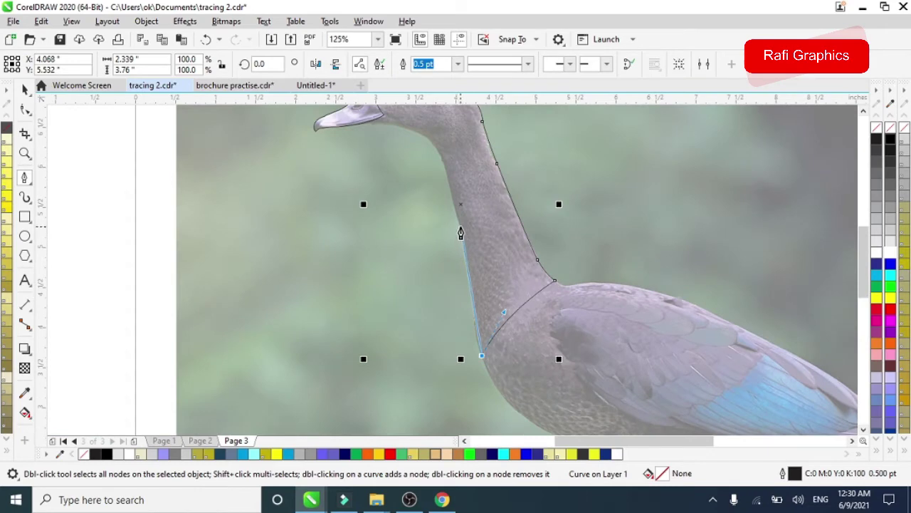
pyautogui.moveTo(462, 217); pyautogui.dragTo(488, 245)
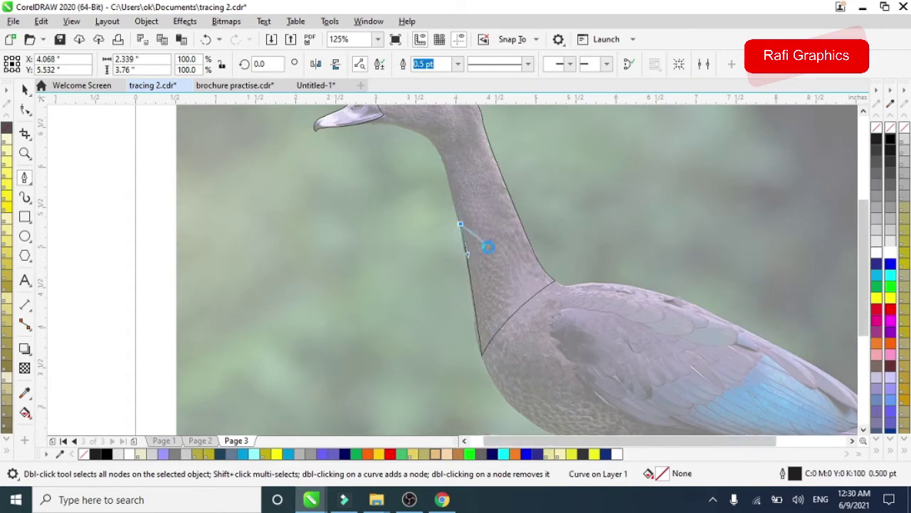
pyautogui.scroll(2, 480, 242)
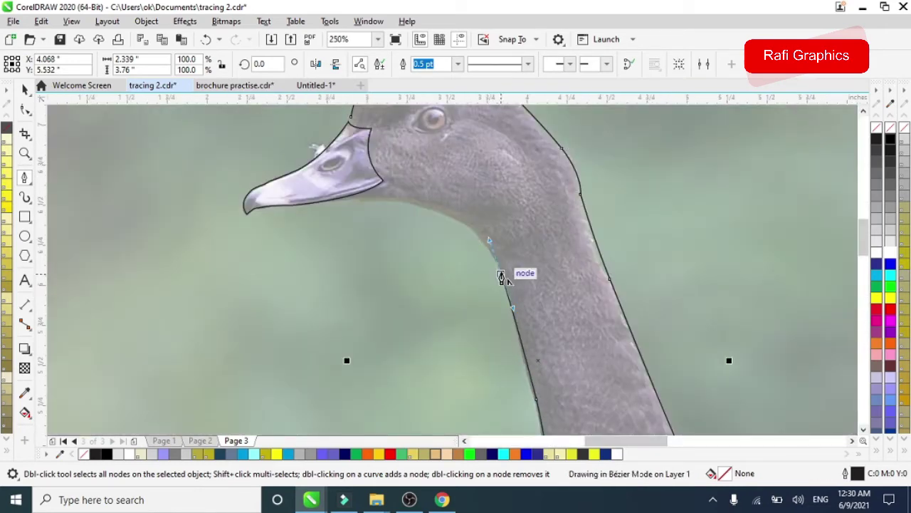
pyautogui.moveTo(502, 273)
pyautogui.mouseDown()
pyautogui.moveTo(390, 195)
pyautogui.moveTo(423, 209)
pyautogui.moveTo(407, 206)
pyautogui.mouseUp()
pyautogui.scroll(1, 398, 210)
pyautogui.scroll(-2, 406, 206)
# Step: Add nodes under the chin and behind the beak, redo a misplaced one, and close the shape
pyautogui.scroll(1, 419, 207)
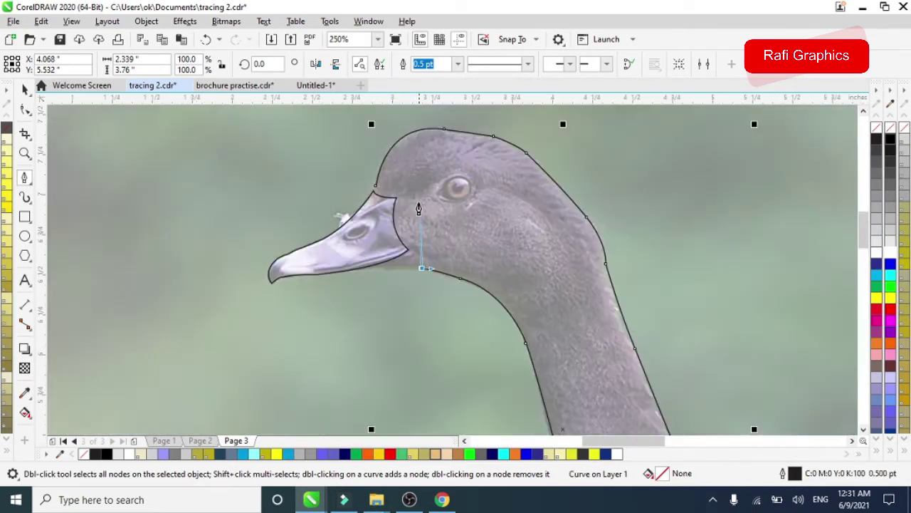
pyautogui.scroll(1, 419, 208)
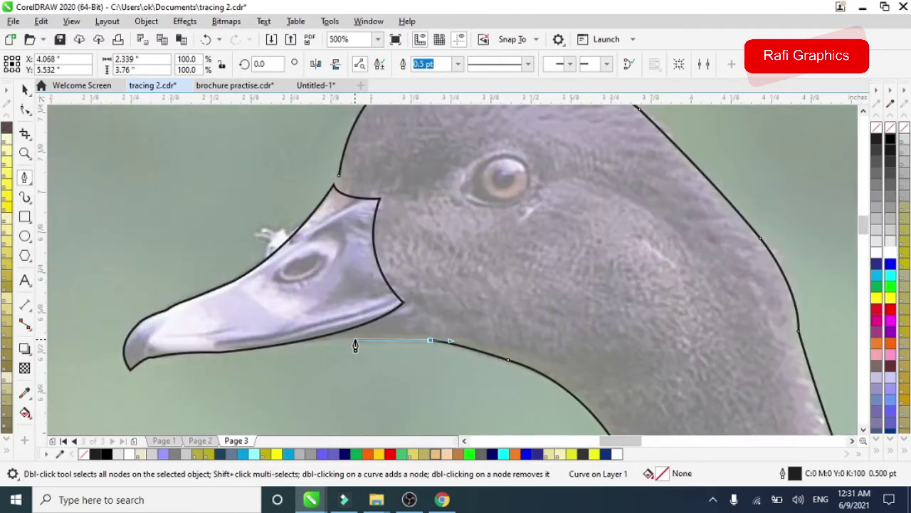
pyautogui.moveTo(356, 346)
pyautogui.mouseDown()
pyautogui.moveTo(339, 350)
pyautogui.moveTo(347, 345)
pyautogui.mouseUp()
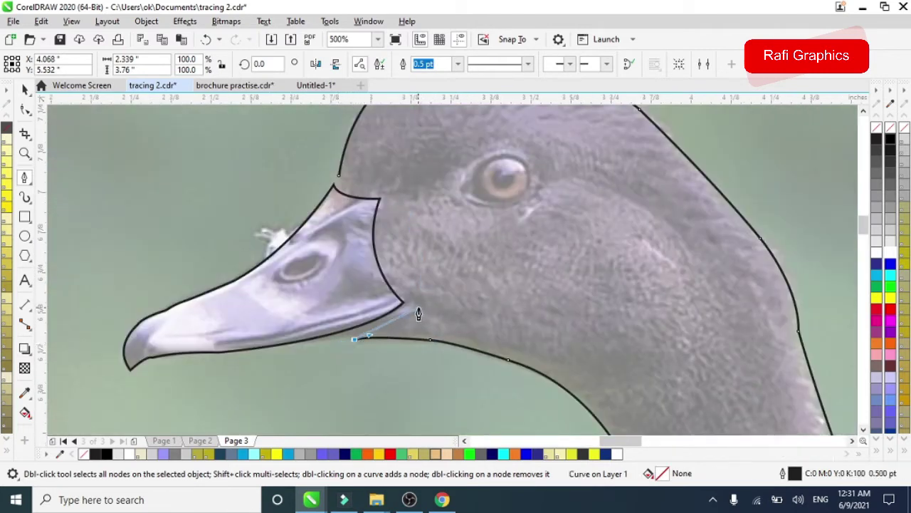
pyautogui.moveTo(427, 315); pyautogui.dragTo(432, 305)
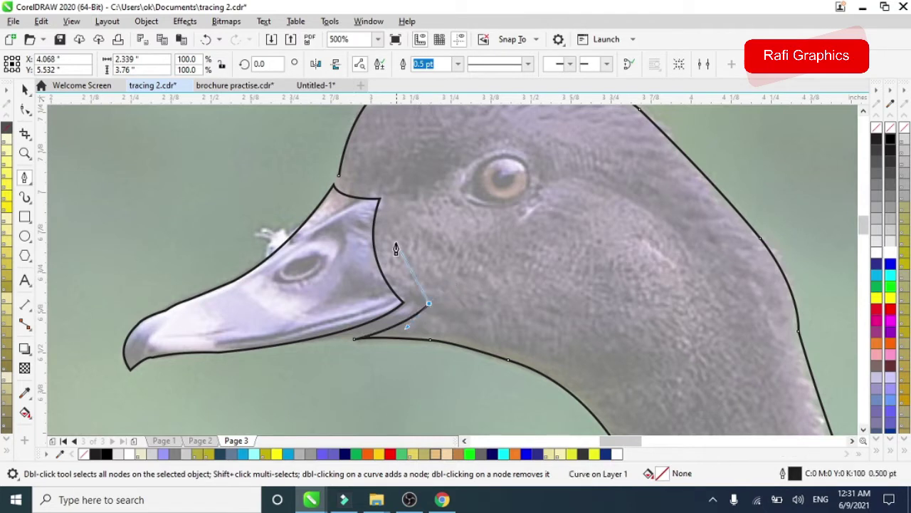
pyautogui.moveTo(398, 196); pyautogui.dragTo(402, 174)
pyautogui.moveTo(420, 144); pyautogui.dragTo(420, 146)
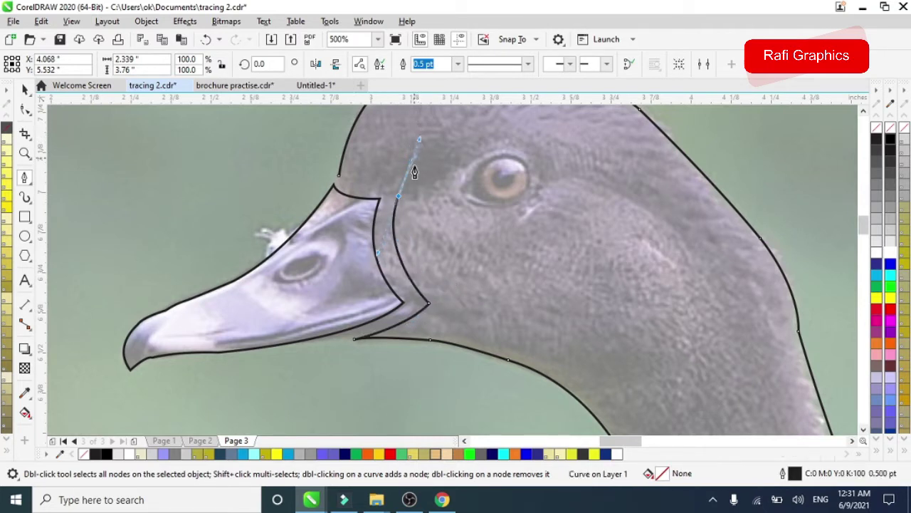
pyautogui.hotkey('ctrl', 'z')
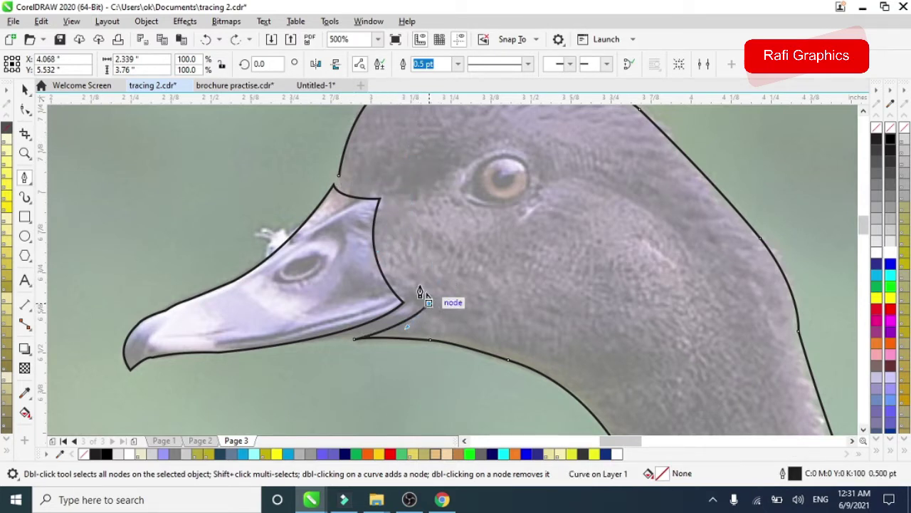
pyautogui.moveTo(396, 178); pyautogui.dragTo(425, 134)
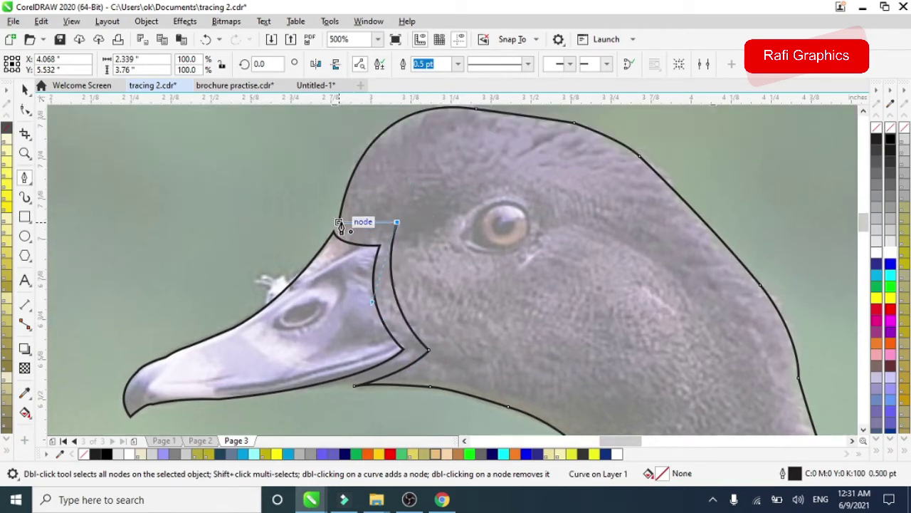
pyautogui.moveTo(338, 222); pyautogui.dragTo(351, 245)
pyautogui.scroll(-2, 415, 271)
pyautogui.scroll(-2, 416, 282)
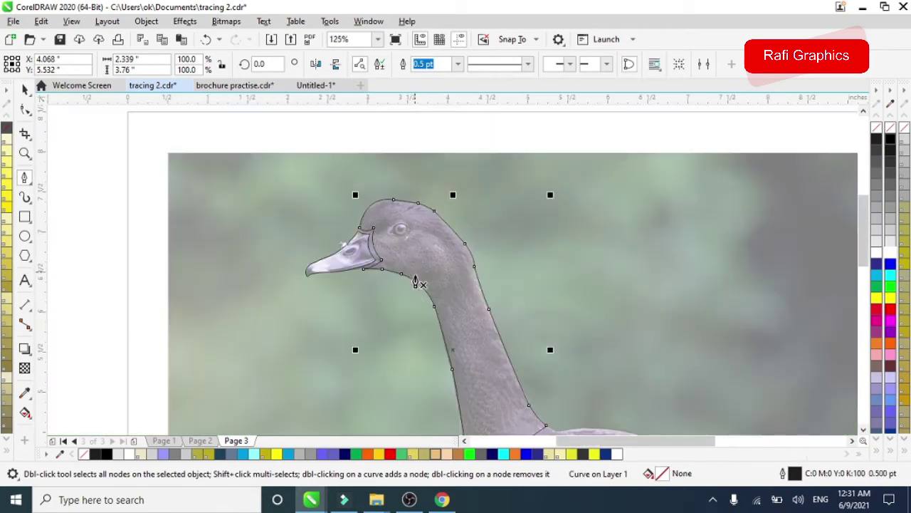
# Step: With the Shape tool, reshape the back-of-neck curve to match the photo
pyautogui.click(25, 109)
pyautogui.scroll(2, 397, 204)
pyautogui.scroll(2, 467, 238)
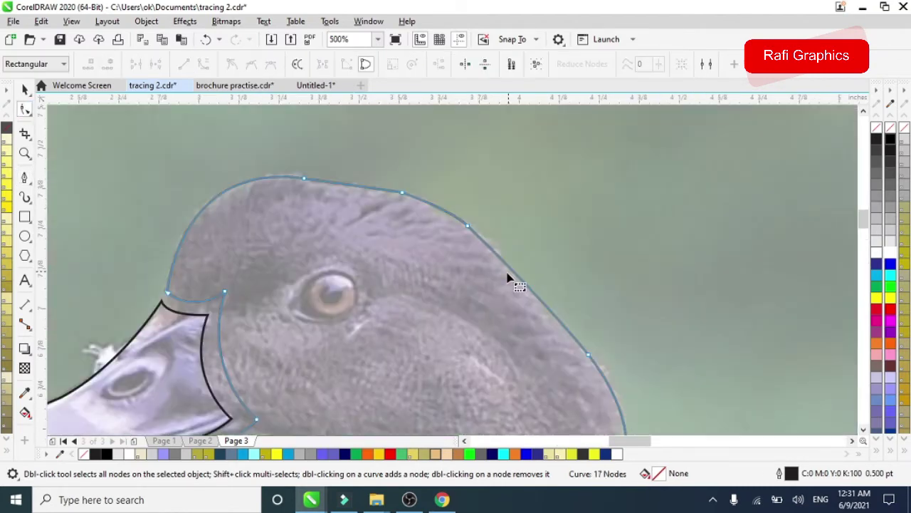
pyautogui.scroll(-3, 562, 363)
pyautogui.scroll(3, 574, 392)
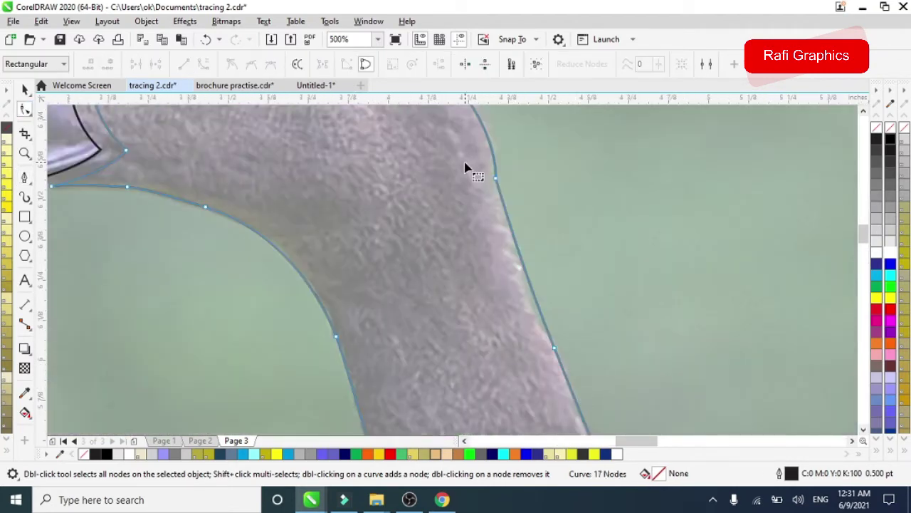
pyautogui.moveTo(464, 168); pyautogui.dragTo(525, 212)
pyautogui.moveTo(525, 264); pyautogui.dragTo(508, 264)
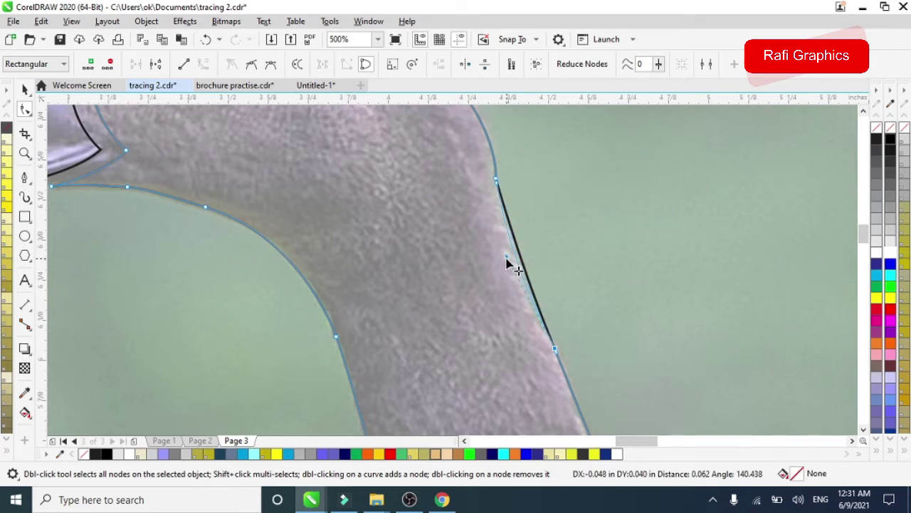
pyautogui.scroll(-2, 503, 306)
pyautogui.scroll(1, 380, 331)
pyautogui.scroll(-2, 381, 332)
pyautogui.scroll(2, 363, 225)
# Step: Bend the front-of-neck segments so they follow the photo's edge
pyautogui.moveTo(355, 228); pyautogui.dragTo(425, 298)
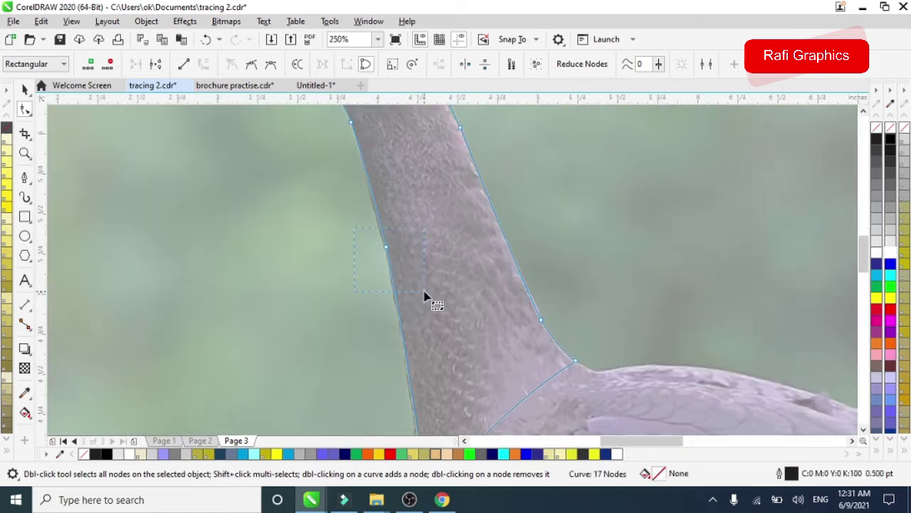
pyautogui.moveTo(363, 163); pyautogui.dragTo(366, 163)
pyautogui.scroll(-2, 392, 224)
pyautogui.scroll(3, 406, 279)
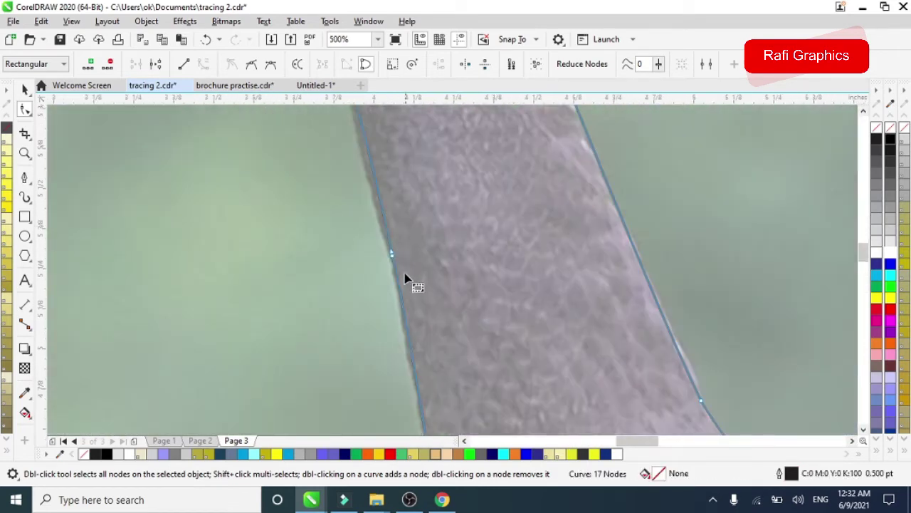
pyautogui.moveTo(382, 237); pyautogui.dragTo(401, 240)
pyautogui.scroll(-2, 401, 242)
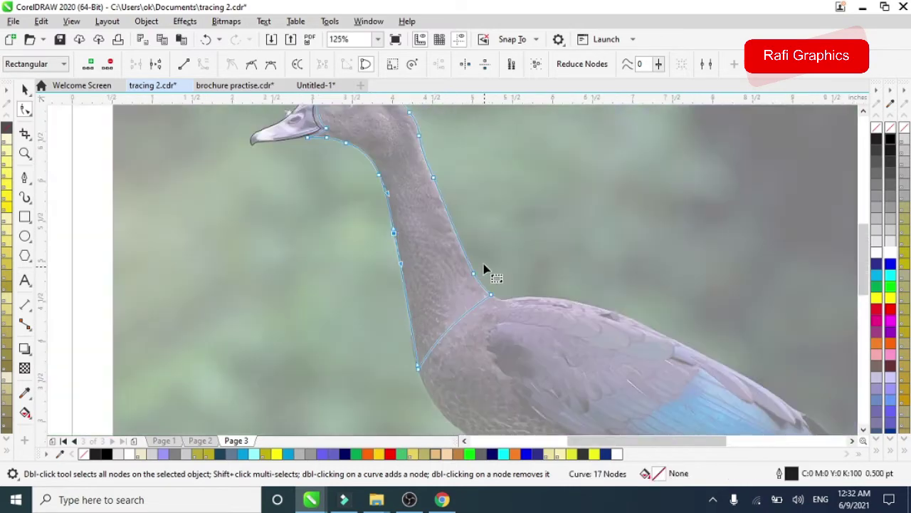
pyautogui.scroll(-2, 423, 166)
pyautogui.scroll(2, 427, 213)
pyautogui.click(25, 89)
# Step: Start a new outline at the front neck base with nodes under the breast and along the belly
pyautogui.click(25, 177)
pyautogui.scroll(-3, 459, 320)
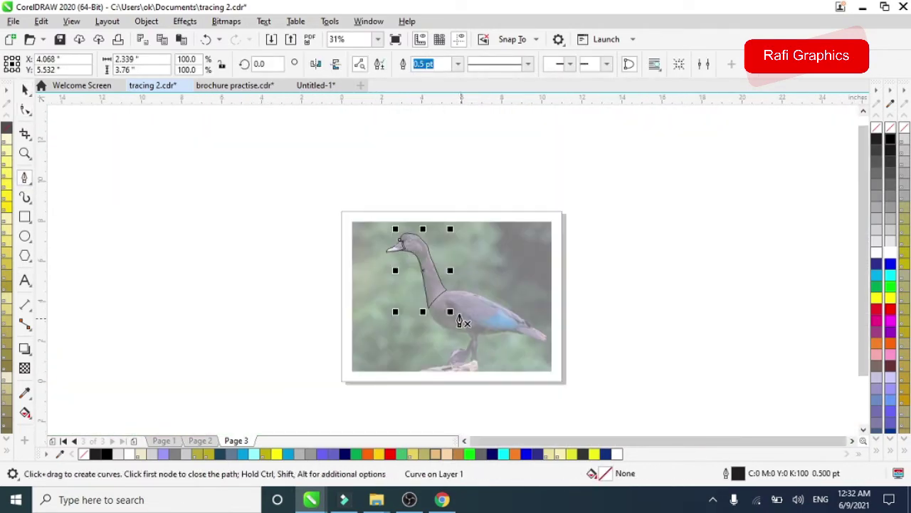
pyautogui.scroll(2, 459, 320)
pyautogui.scroll(1, 314, 262)
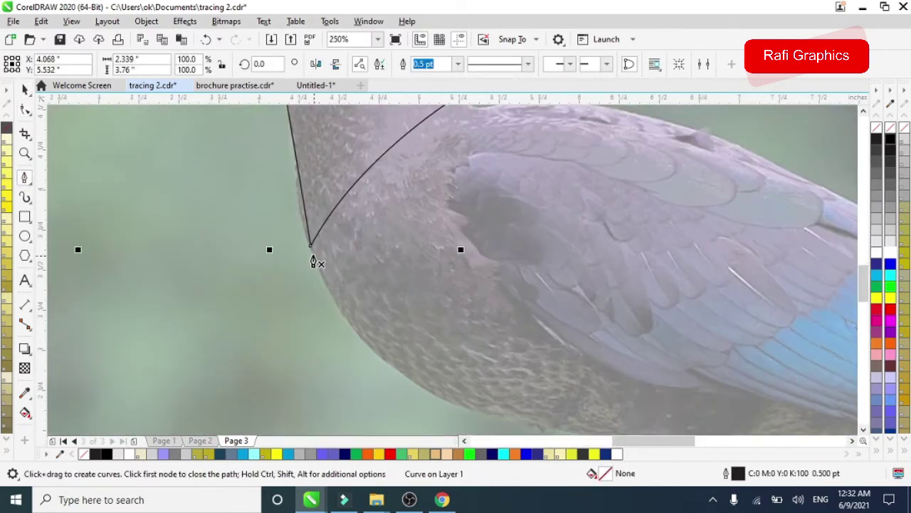
pyautogui.click(311, 248)
pyautogui.scroll(-1, 342, 316)
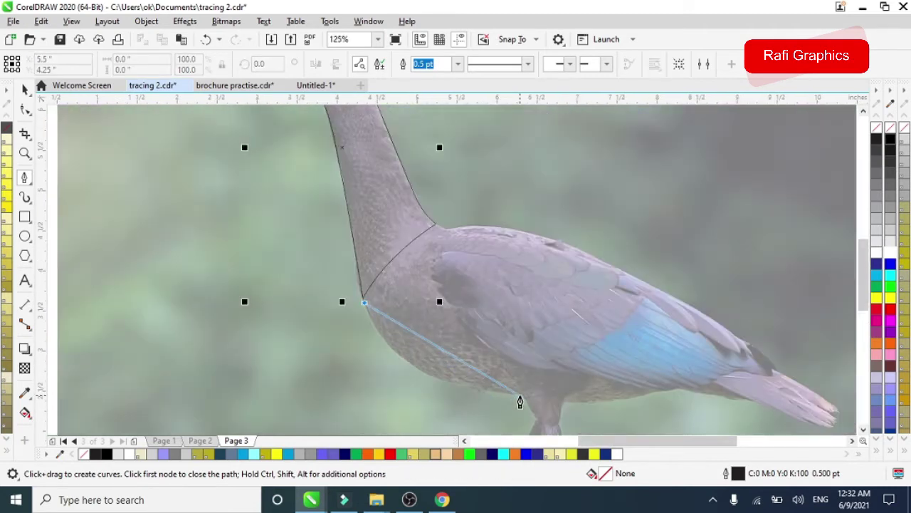
pyautogui.moveTo(520, 395)
pyautogui.mouseDown()
pyautogui.moveTo(636, 385)
pyautogui.moveTo(655, 397)
pyautogui.mouseUp()
pyautogui.scroll(-1, 523, 400)
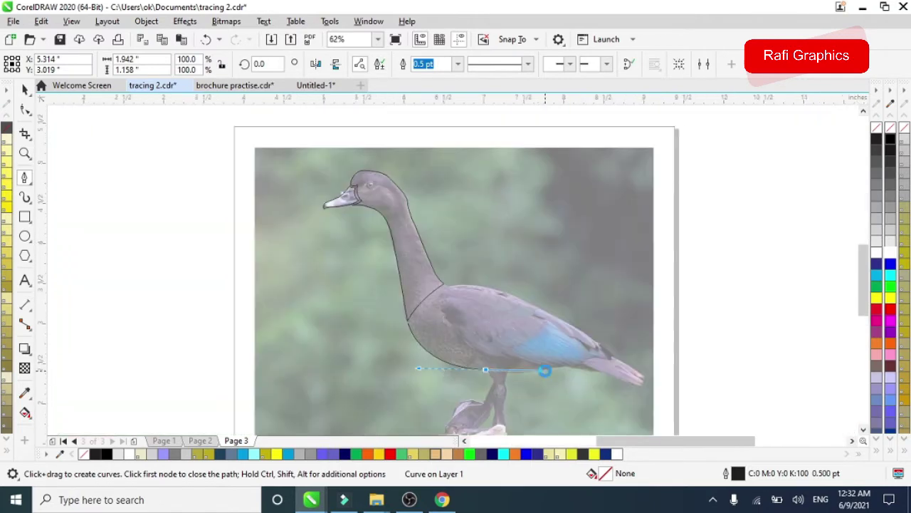
pyautogui.scroll(2, 599, 356)
pyautogui.click(597, 349)
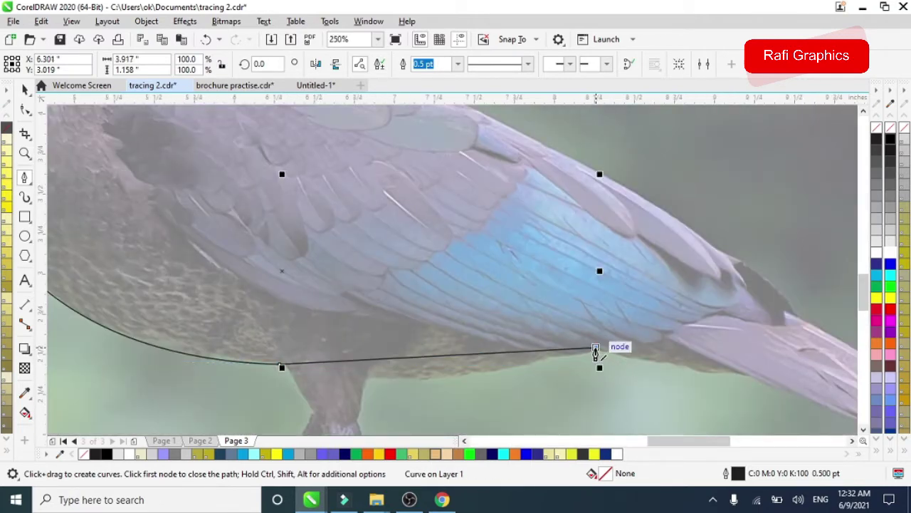
# Step: Pull the belly line's end toward the tail and add a curved point under the wing
pyautogui.press('F10')
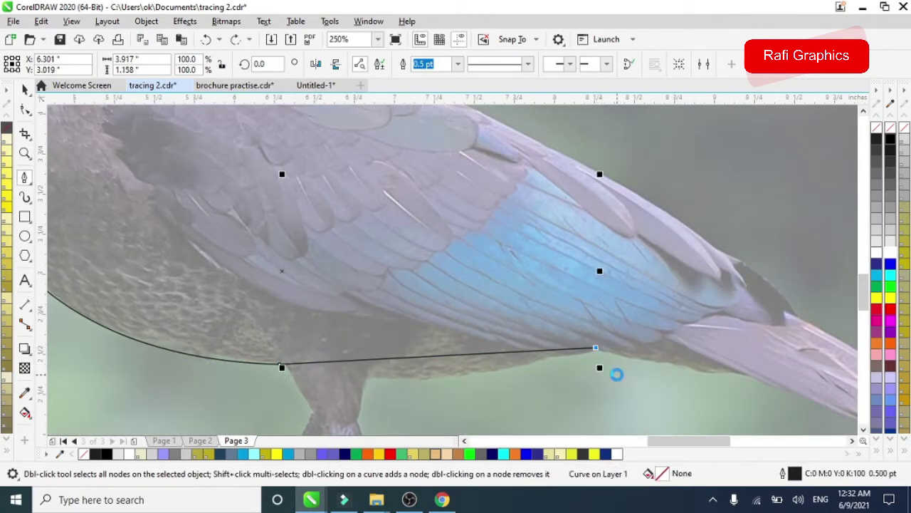
pyautogui.moveTo(596, 348); pyautogui.dragTo(650, 361)
pyautogui.moveTo(594, 350); pyautogui.dragTo(760, 313)
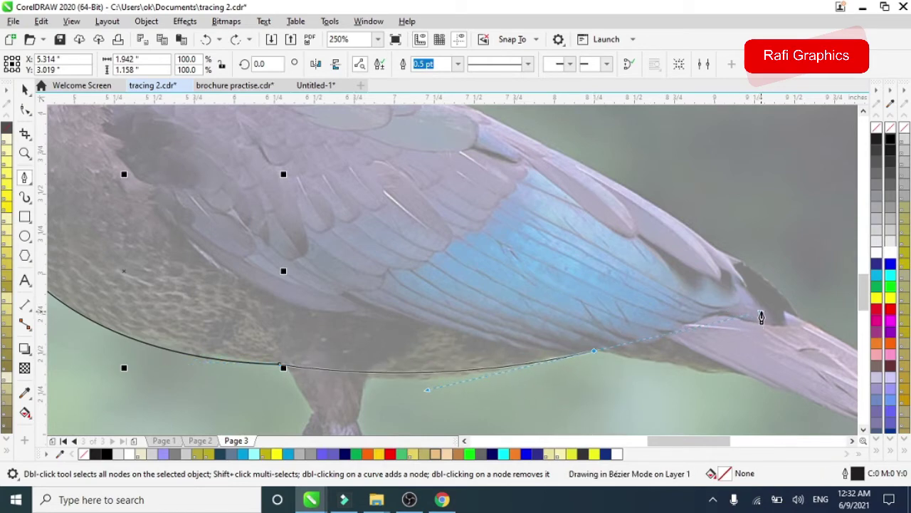
pyautogui.press('space')
pyautogui.scroll(-3, 596, 356)
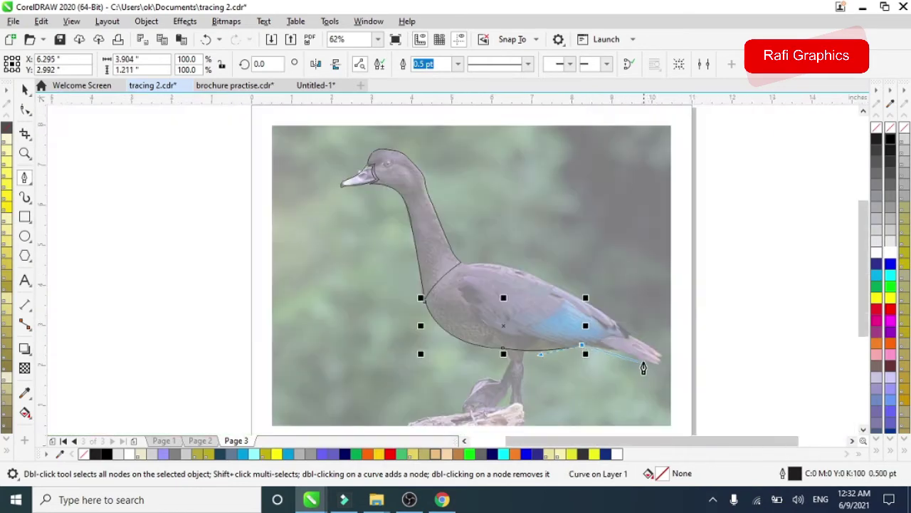
pyautogui.scroll(2, 643, 366)
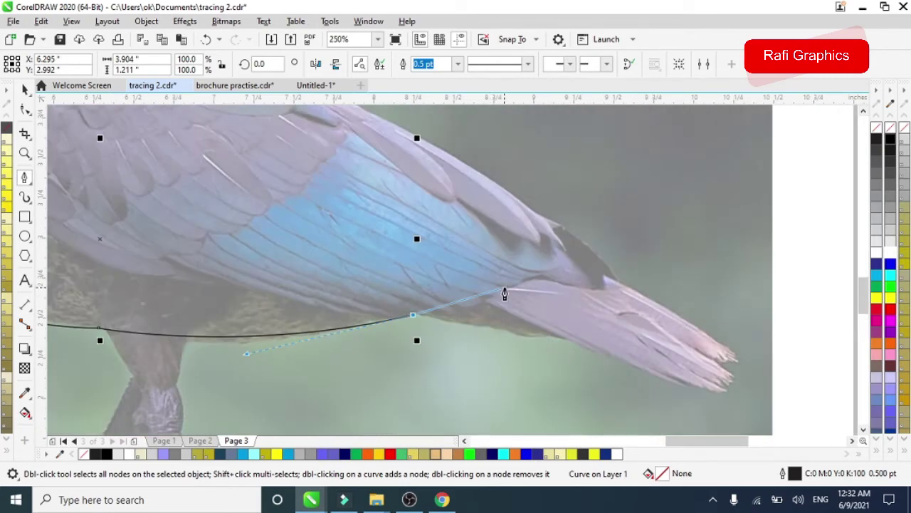
# Step: Add curved nodes along the underside and up the breast, closing the outline at its start
pyautogui.scroll(-2, 505, 334)
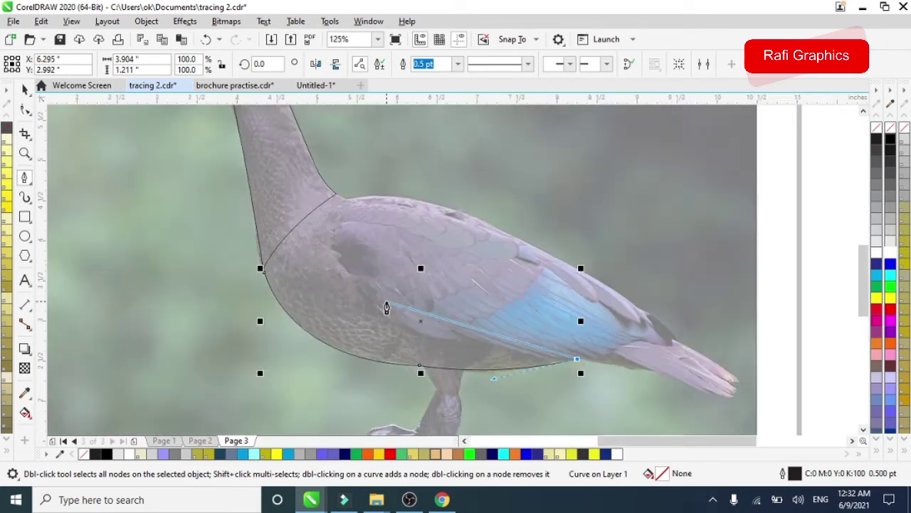
pyautogui.moveTo(349, 285); pyautogui.dragTo(305, 198)
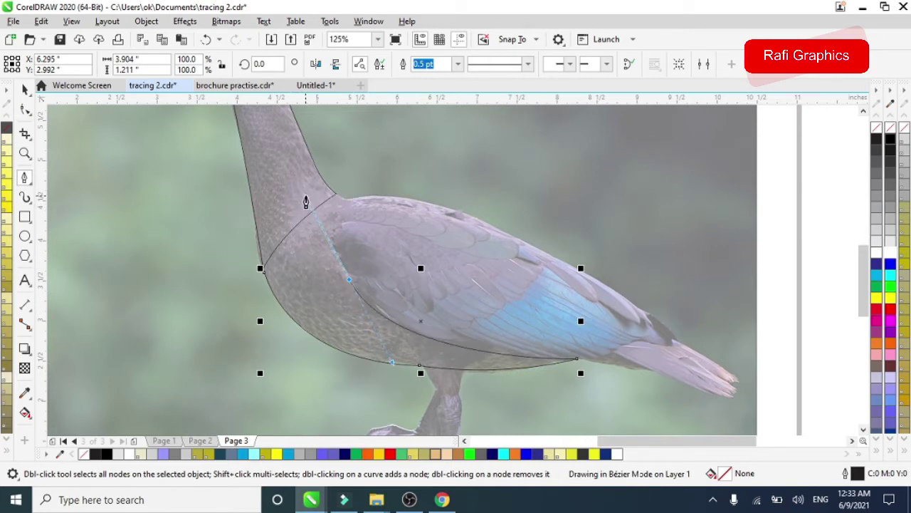
pyautogui.scroll(2, 334, 207)
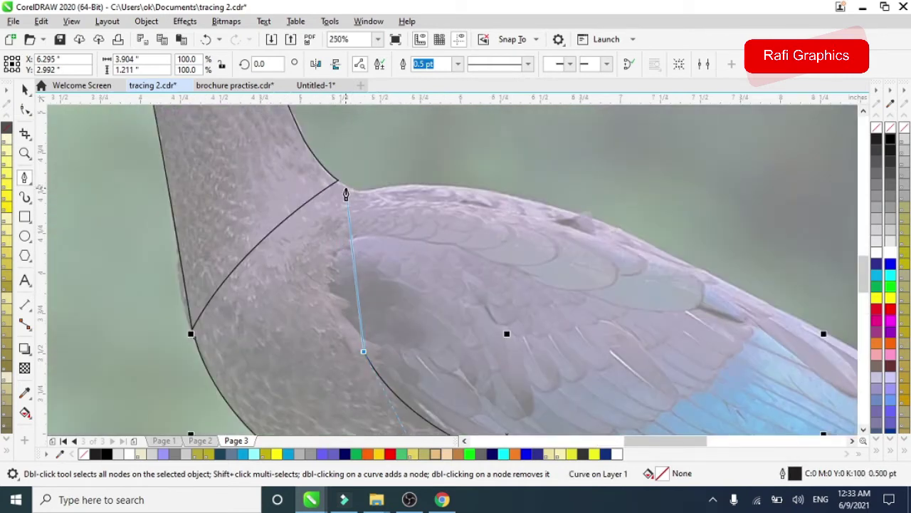
pyautogui.moveTo(344, 186)
pyautogui.mouseDown()
pyautogui.moveTo(379, 126)
pyautogui.moveTo(372, 142)
pyautogui.mouseUp()
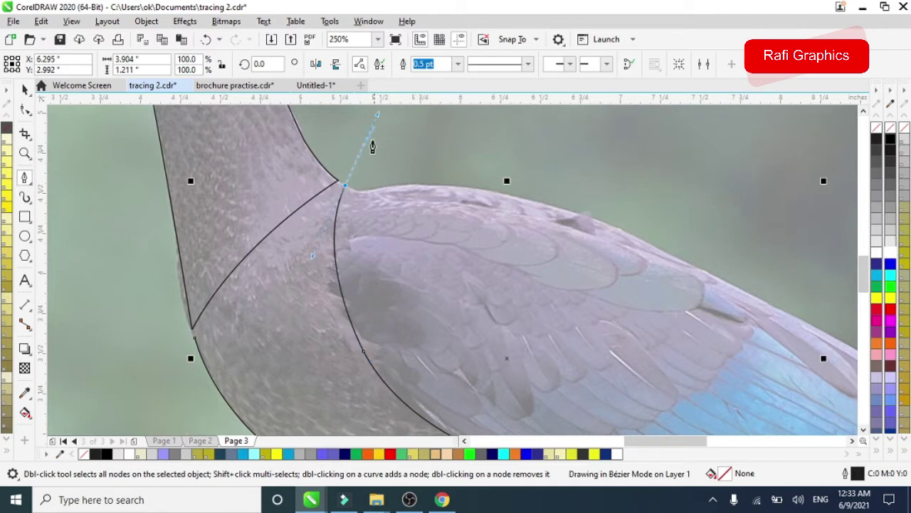
pyautogui.moveTo(195, 336)
pyautogui.mouseDown()
pyautogui.moveTo(285, 238)
pyautogui.moveTo(291, 283)
pyautogui.mouseUp()
pyautogui.scroll(-2, 291, 282)
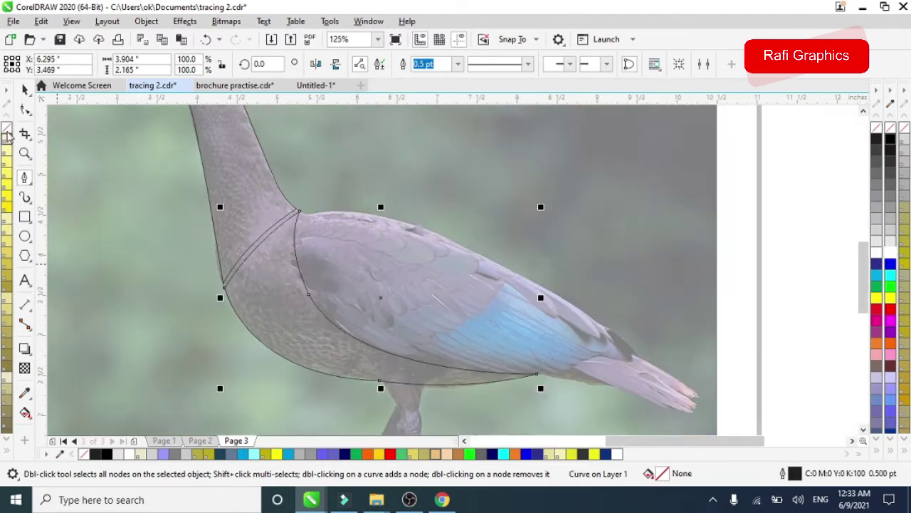
pyautogui.click(25, 109)
# Step: Drag the belly node's control handles so the breast-to-belly curve hugs the duck's underside
pyautogui.scroll(4, 371, 388)
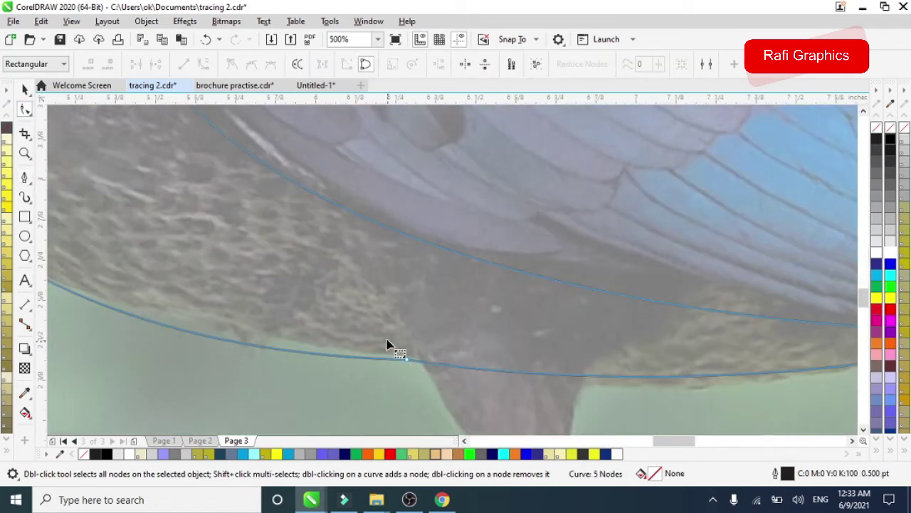
pyautogui.click(406, 358)
pyautogui.scroll(-2, 413, 356)
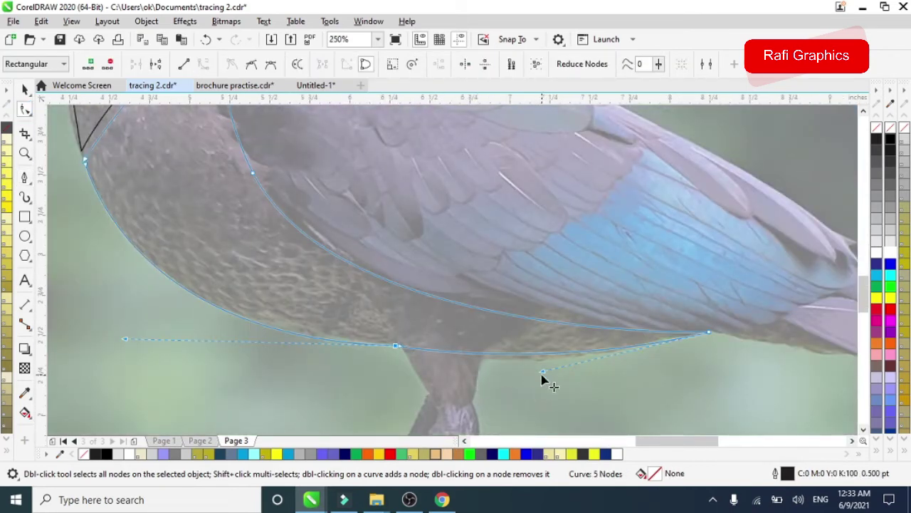
pyautogui.moveTo(541, 373); pyautogui.dragTo(528, 367)
pyautogui.moveTo(125, 340); pyautogui.dragTo(117, 324)
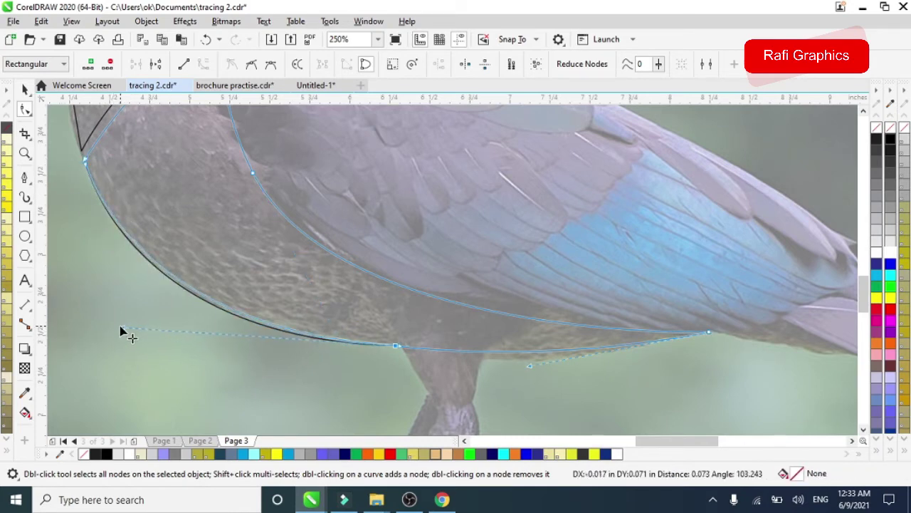
pyautogui.scroll(-2, 368, 302)
pyautogui.click(25, 178)
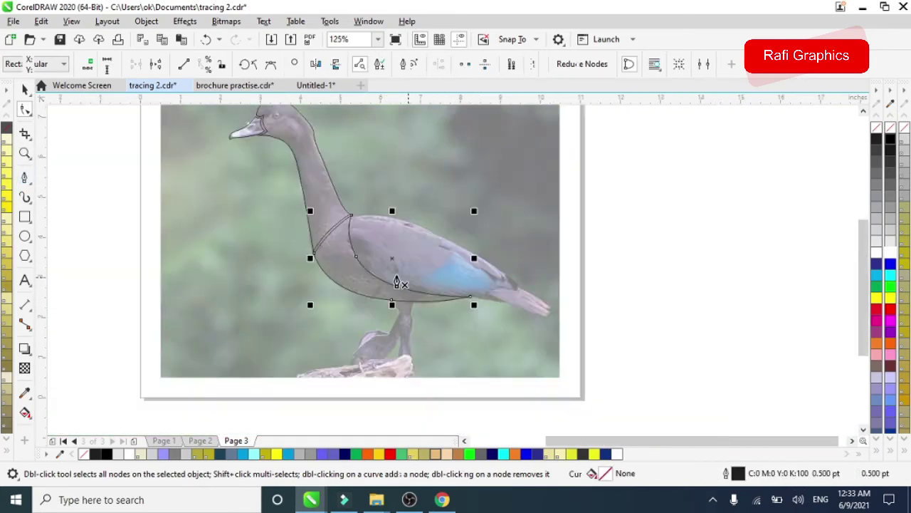
pyautogui.scroll(3, 384, 250)
# Step: Start the wing outline at the shoulder and trace curved nodes along the back's upper edge
pyautogui.click(314, 256)
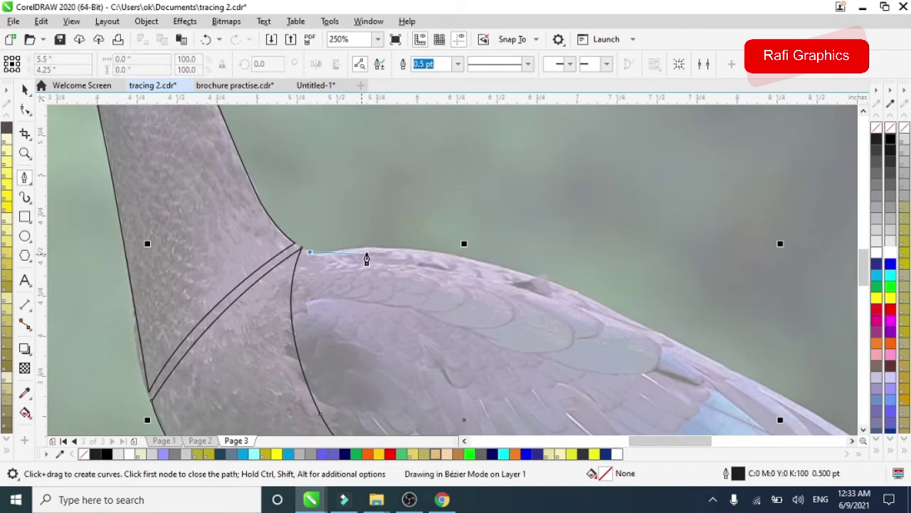
pyautogui.scroll(3, 366, 259)
pyautogui.moveTo(314, 238); pyautogui.dragTo(376, 215)
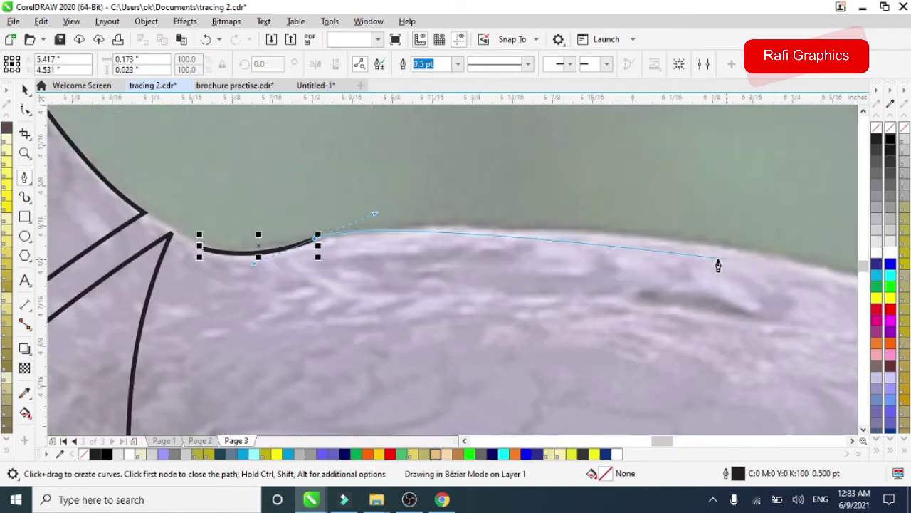
pyautogui.scroll(-2, 324, 221)
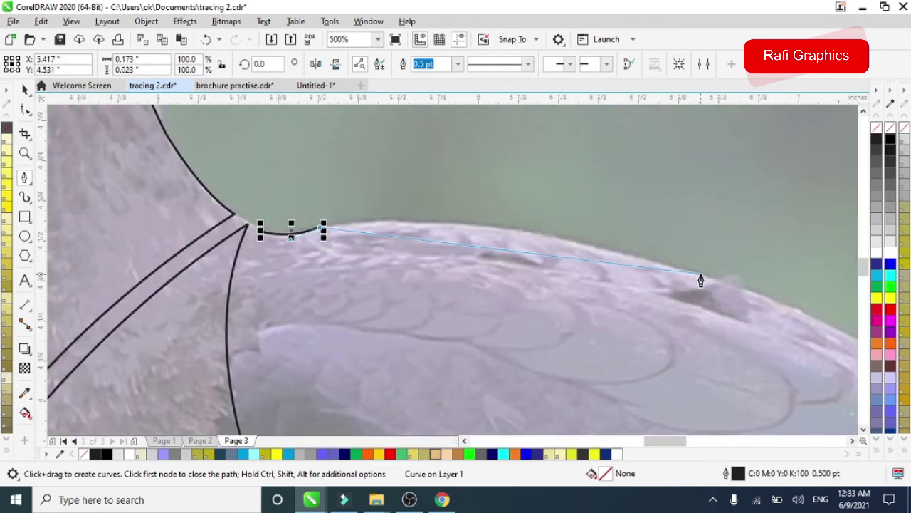
pyautogui.moveTo(701, 280); pyautogui.dragTo(796, 354)
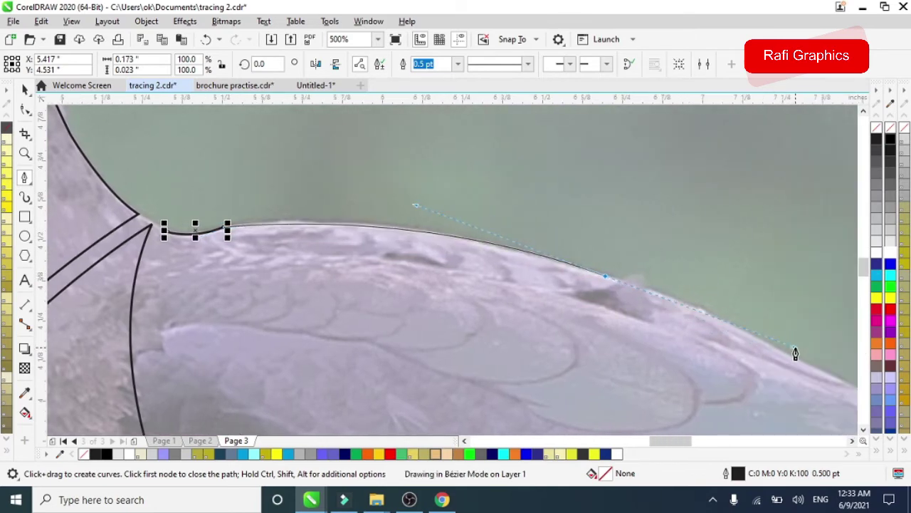
pyautogui.scroll(-3, 399, 255)
pyautogui.scroll(2, 638, 361)
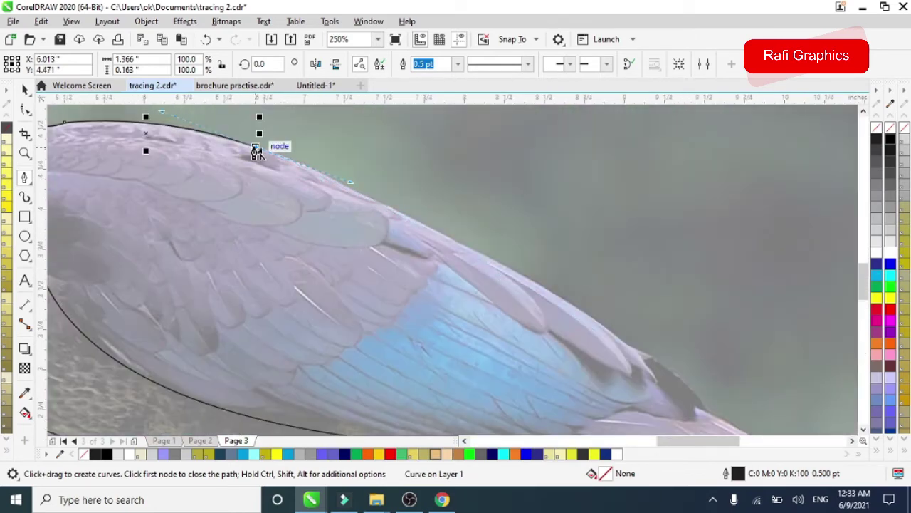
pyautogui.scroll(-2, 360, 210)
pyautogui.moveTo(531, 308)
pyautogui.mouseDown()
pyautogui.moveTo(582, 367)
pyautogui.moveTo(562, 341)
pyautogui.mouseUp()
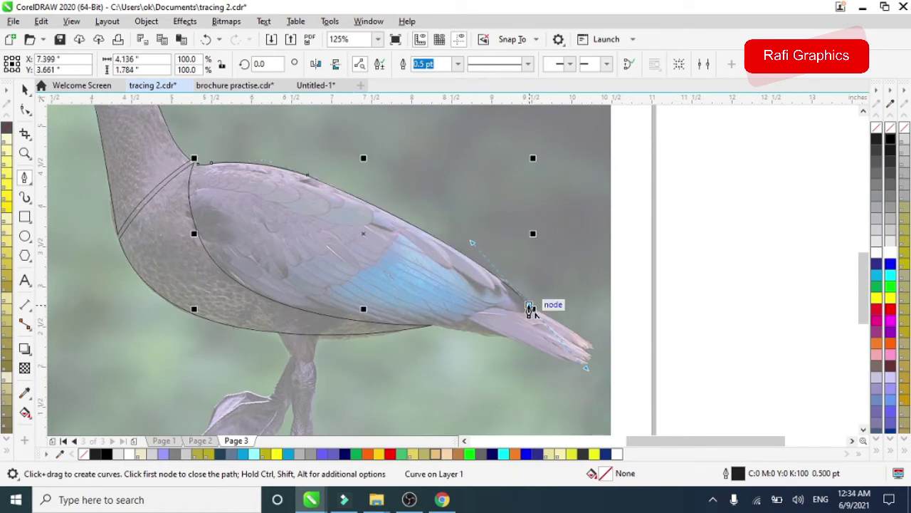
pyautogui.scroll(4, 533, 309)
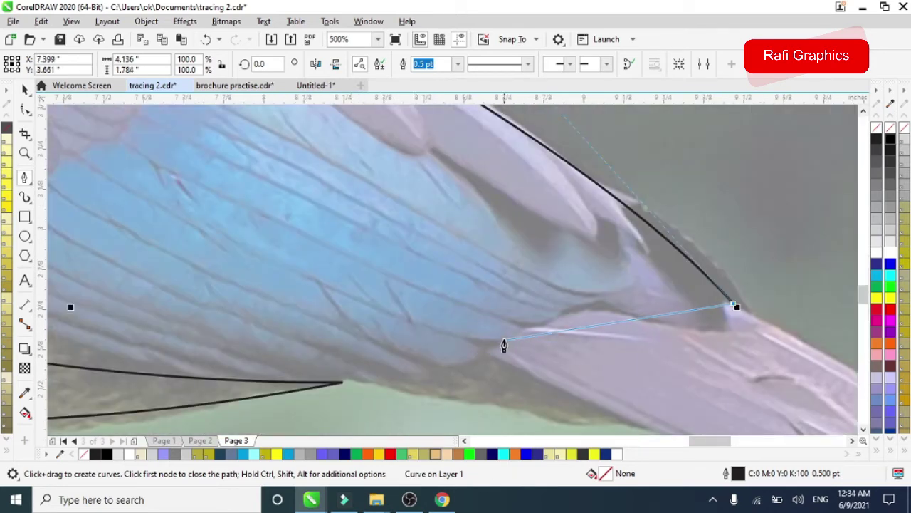
pyautogui.scroll(-2, 577, 275)
pyautogui.scroll(-2, 598, 290)
pyautogui.scroll(2, 531, 313)
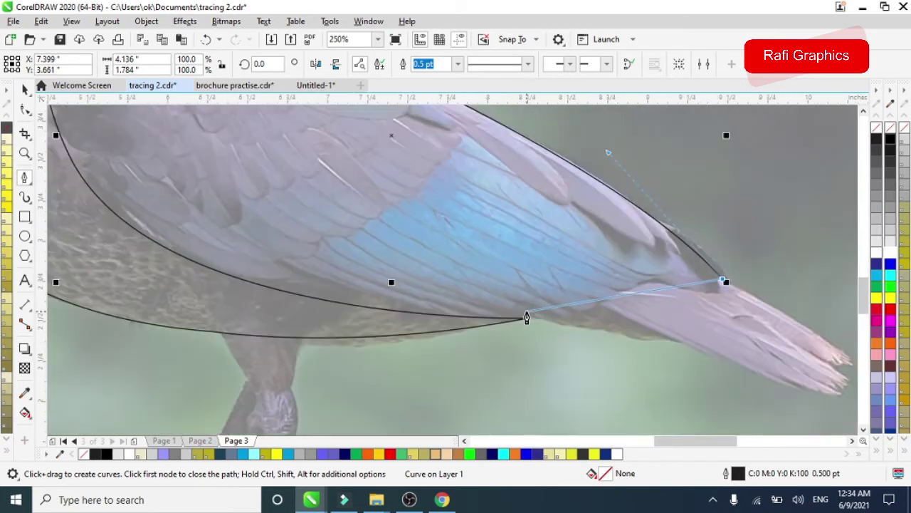
pyautogui.scroll(2, 527, 317)
# Step: Trace the wing tip, lower edge and front, closing the seven-node path at the shoulder
pyautogui.moveTo(540, 322); pyautogui.dragTo(464, 320)
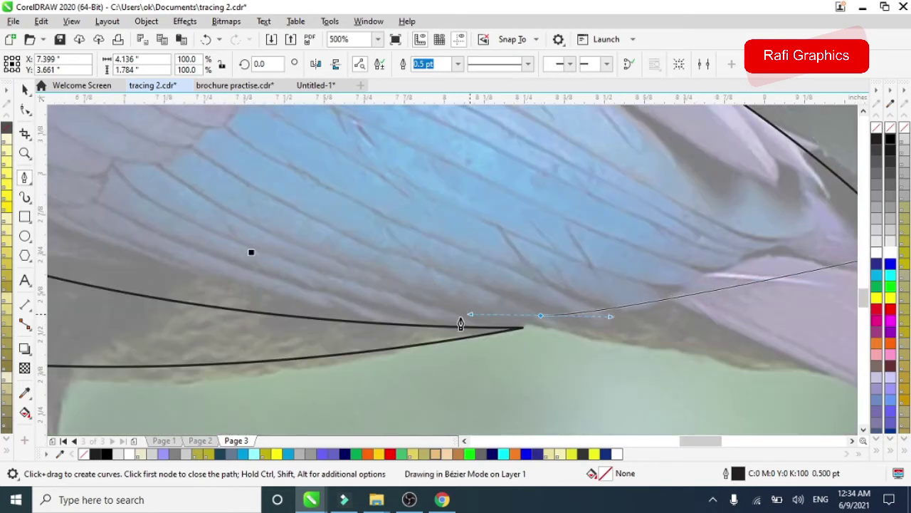
pyautogui.scroll(-2, 464, 319)
pyautogui.scroll(1, 415, 320)
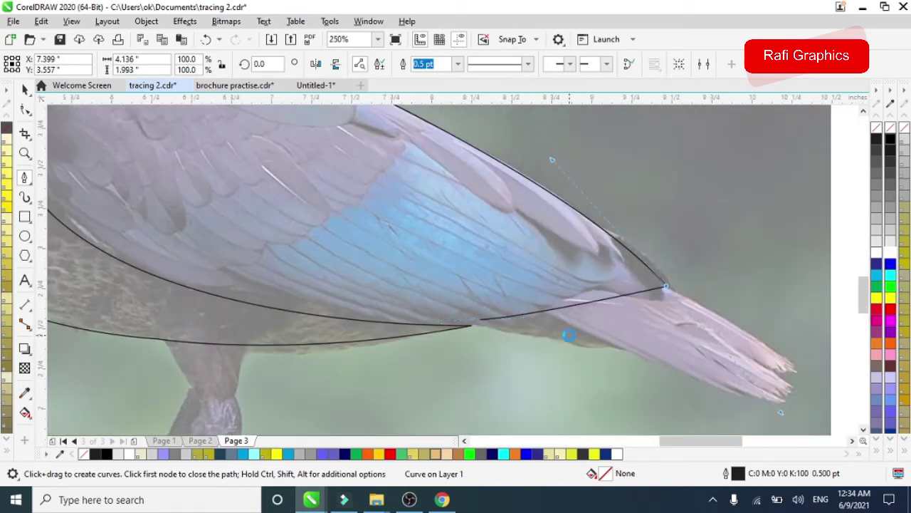
pyautogui.click(667, 287)
pyautogui.moveTo(597, 288); pyautogui.dragTo(546, 290)
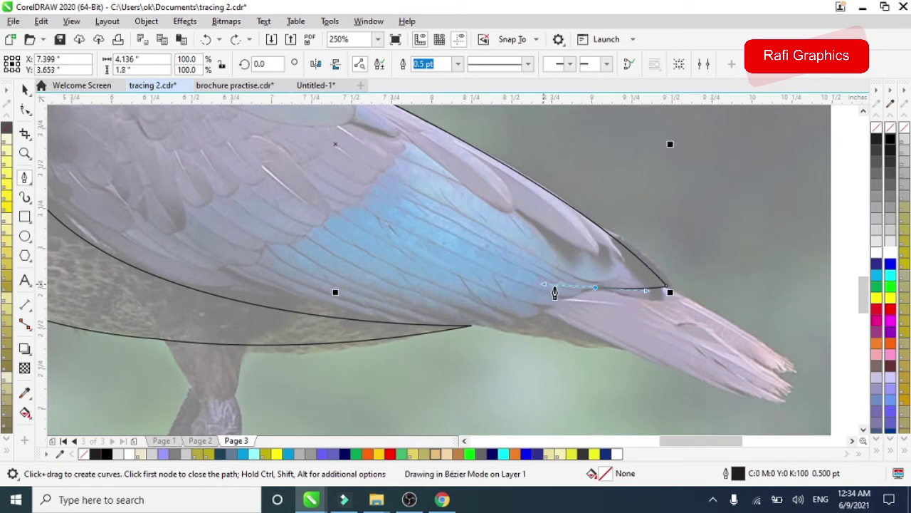
pyautogui.moveTo(478, 321); pyautogui.dragTo(429, 325)
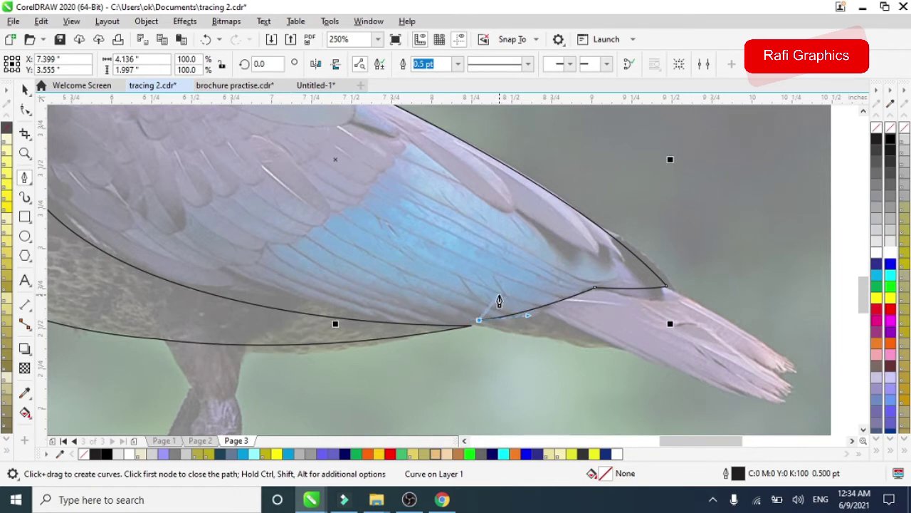
pyautogui.scroll(-2, 456, 285)
pyautogui.scroll(2, 335, 285)
pyautogui.scroll(-2, 334, 250)
pyautogui.scroll(2, 316, 202)
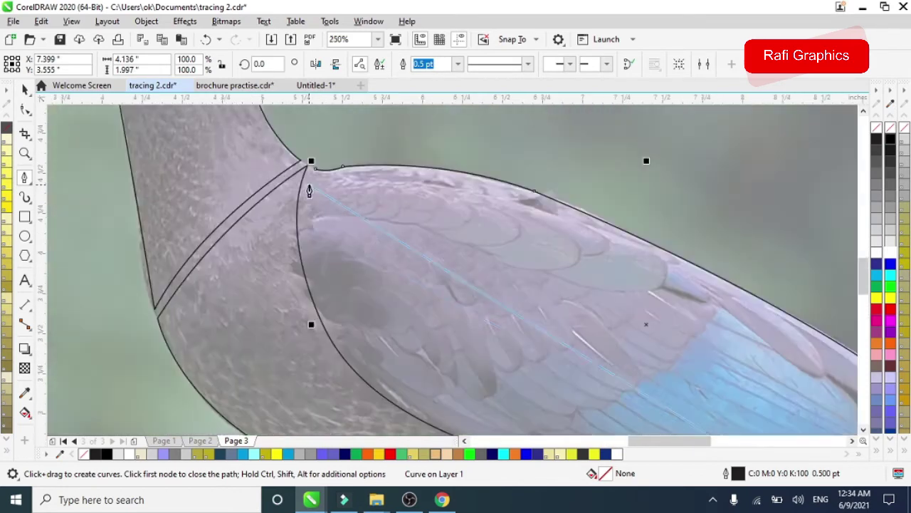
pyautogui.moveTo(304, 230); pyautogui.dragTo(289, 132)
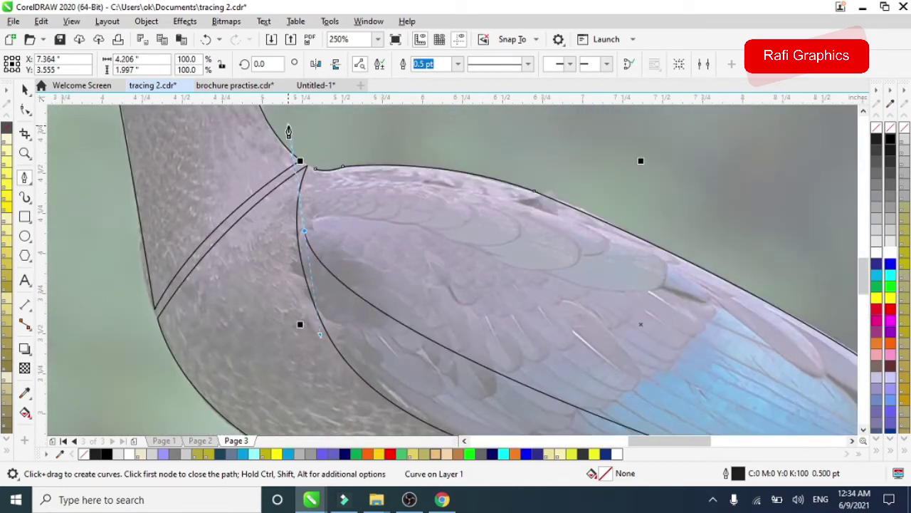
pyautogui.moveTo(305, 178); pyautogui.dragTo(304, 178)
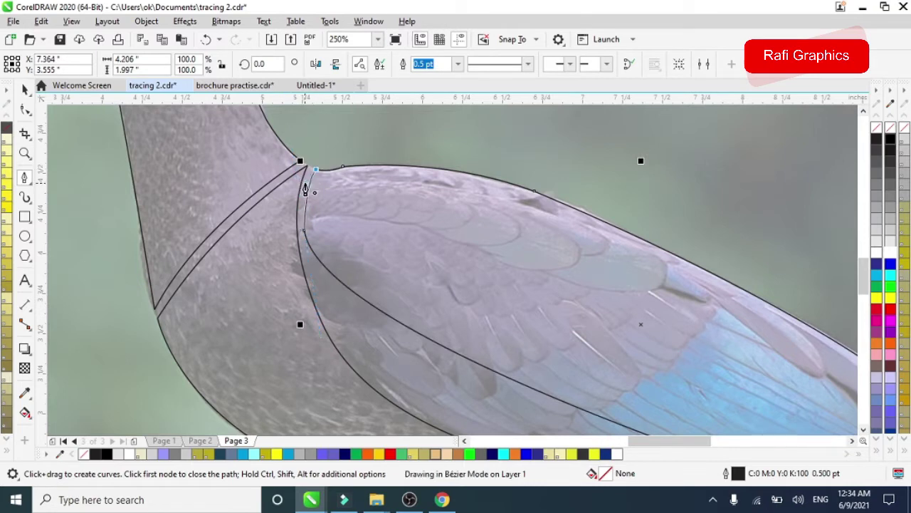
pyautogui.scroll(-2, 315, 223)
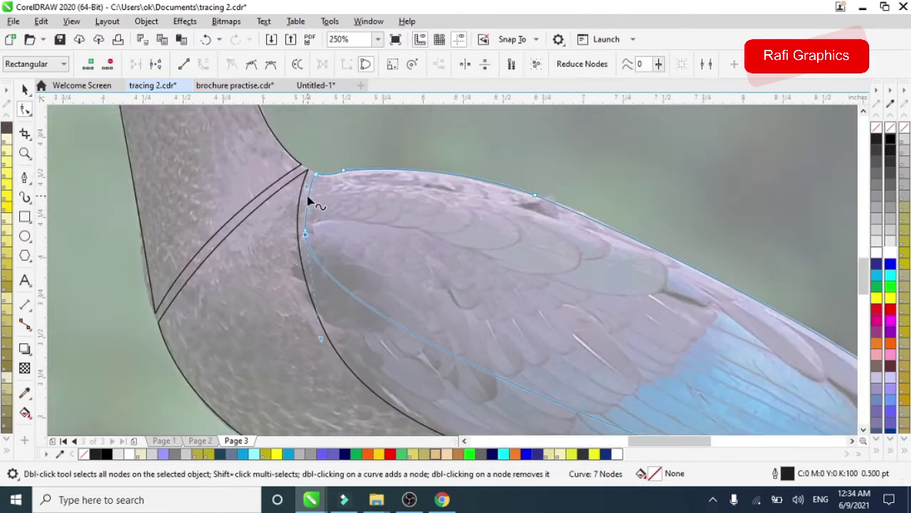
# Step: Select the wing outline for node editing and bend its lower curve into a new bow
pyautogui.scroll(-2, 309, 199)
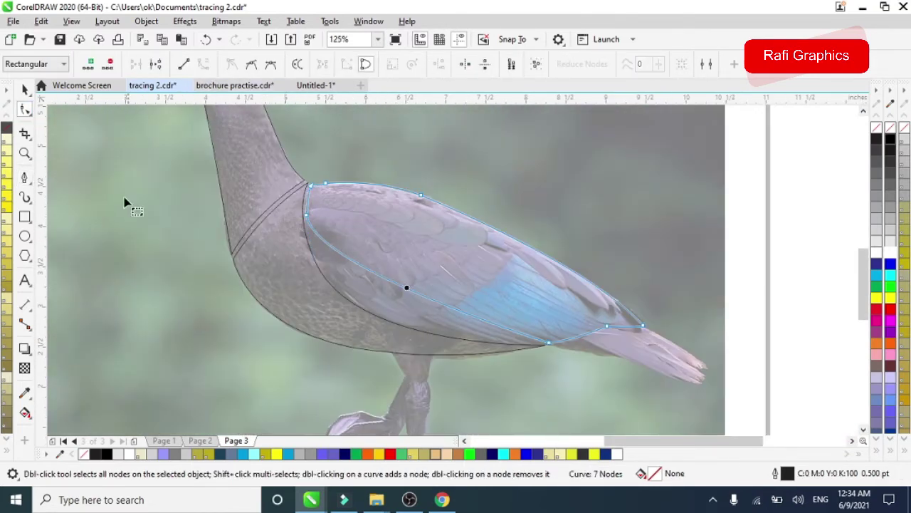
pyautogui.click(358, 257)
pyautogui.moveTo(553, 381); pyautogui.dragTo(553, 382)
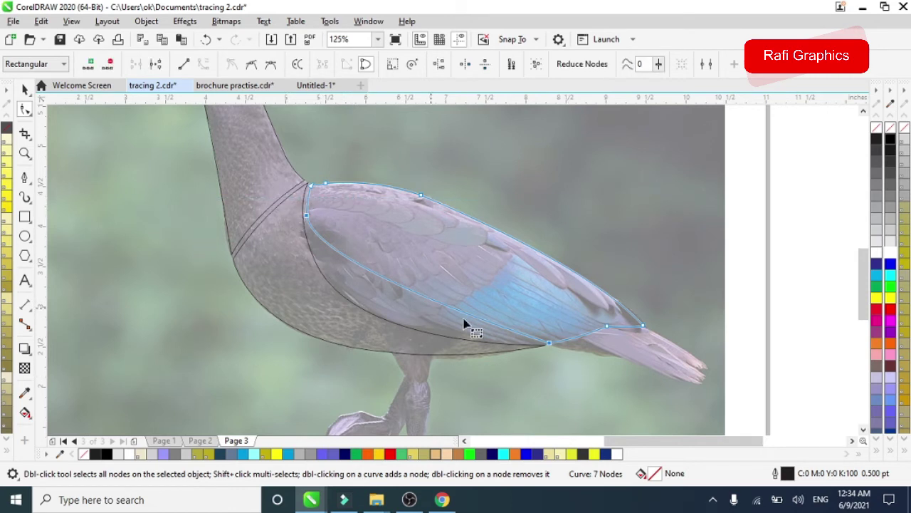
pyautogui.click(24, 89)
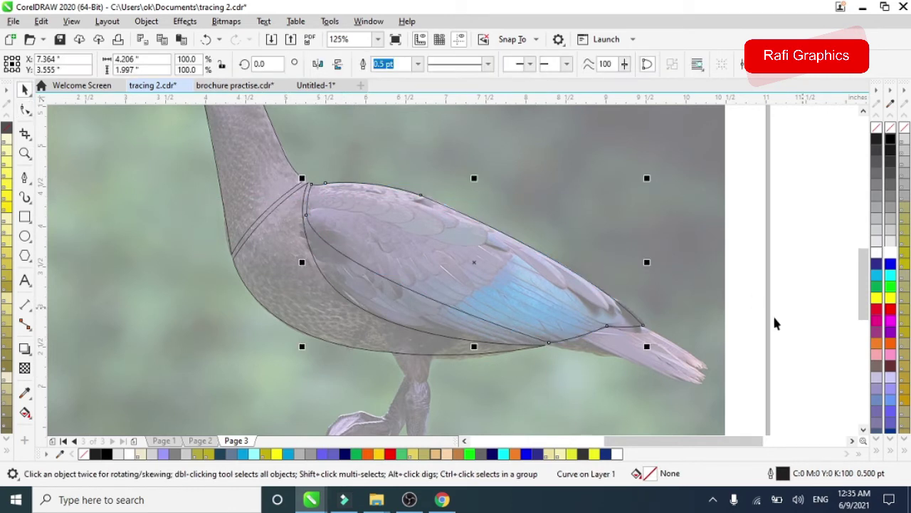
pyautogui.click(25, 108)
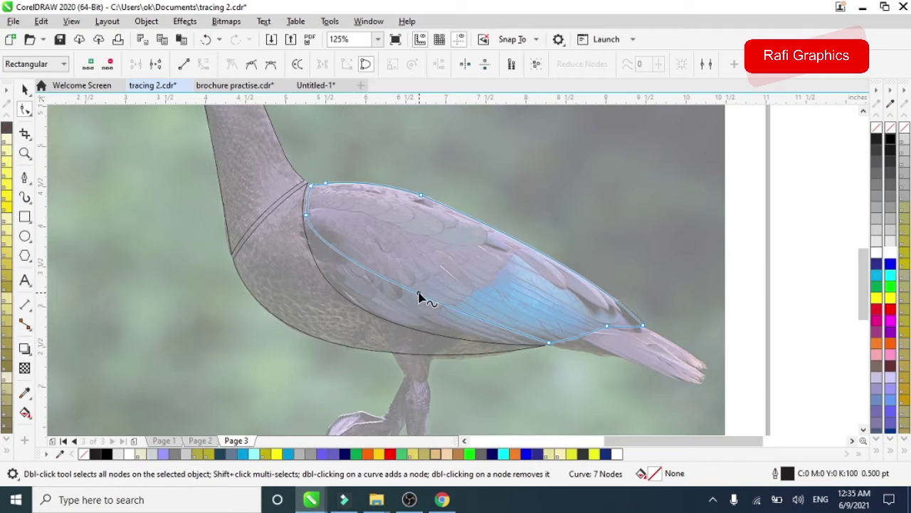
pyautogui.moveTo(562, 360); pyautogui.dragTo(364, 313)
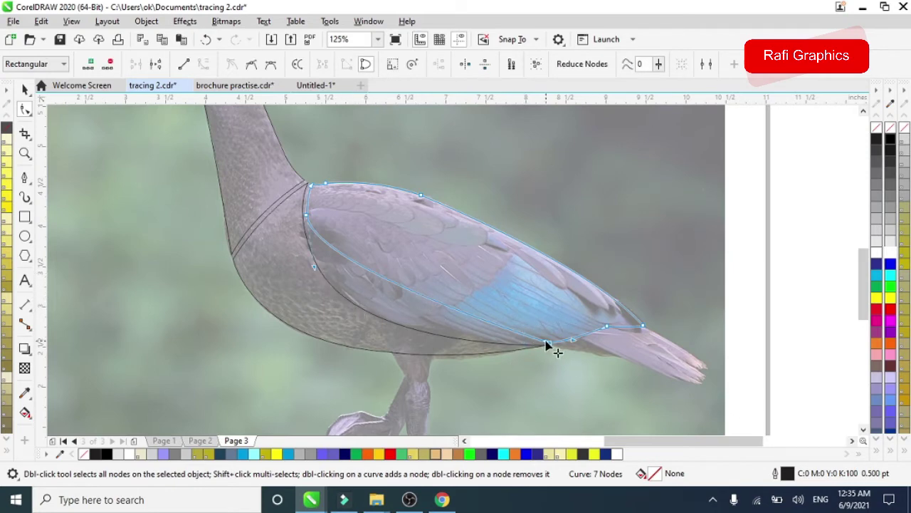
pyautogui.scroll(5, 556, 347)
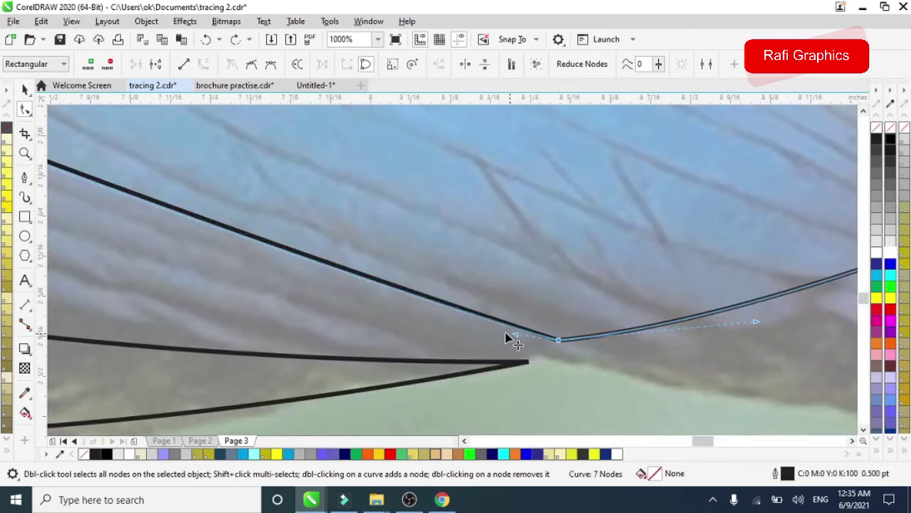
pyautogui.scroll(-3, 570, 335)
pyautogui.scroll(-2, 569, 335)
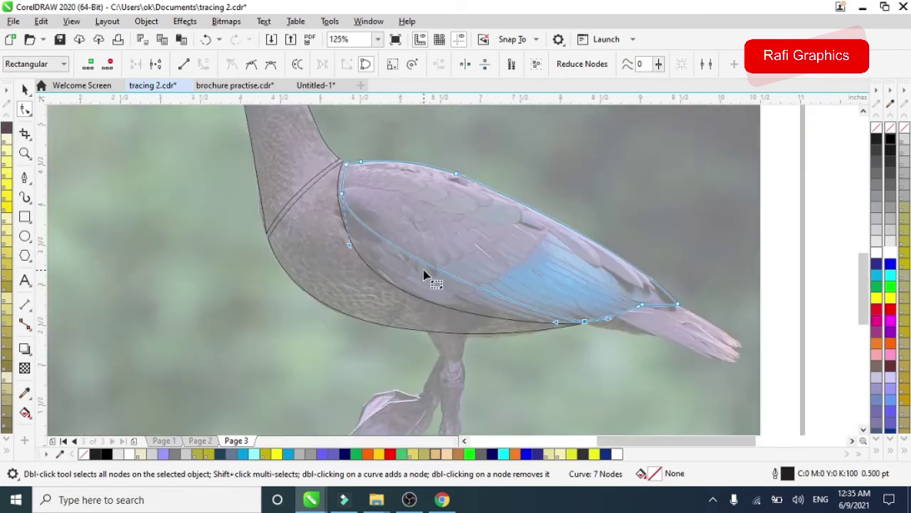
pyautogui.moveTo(426, 275); pyautogui.dragTo(438, 286)
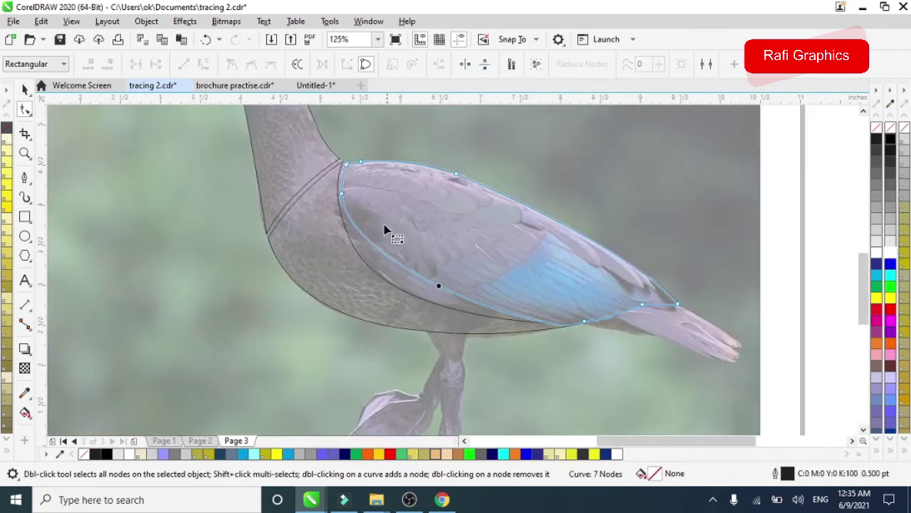
pyautogui.scroll(5, 370, 313)
# Step: Nudge the wing's upper-left node and refine the lower curve to match the photo
pyautogui.click(380, 356)
pyautogui.scroll(-3, 417, 192)
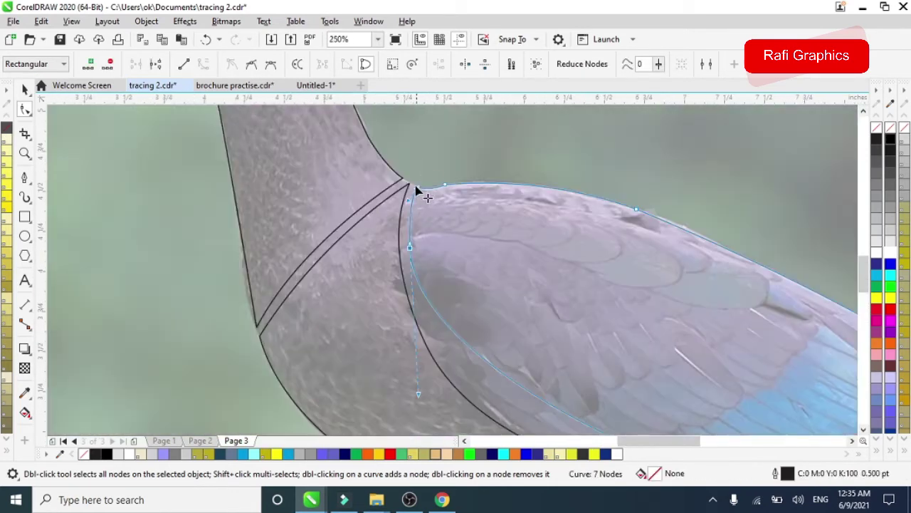
pyautogui.scroll(2, 417, 192)
pyautogui.moveTo(427, 193); pyautogui.dragTo(434, 193)
pyautogui.scroll(-2, 404, 305)
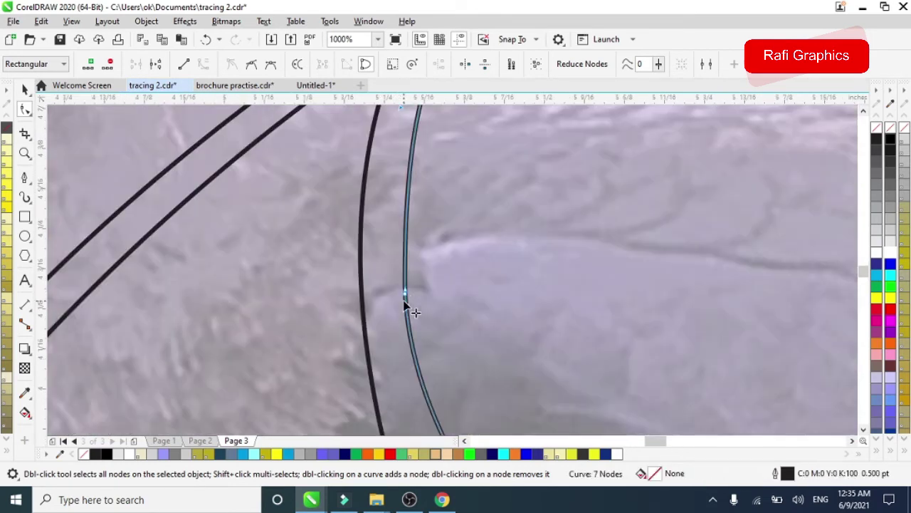
pyautogui.scroll(-3, 378, 248)
pyautogui.moveTo(380, 310); pyautogui.dragTo(376, 331)
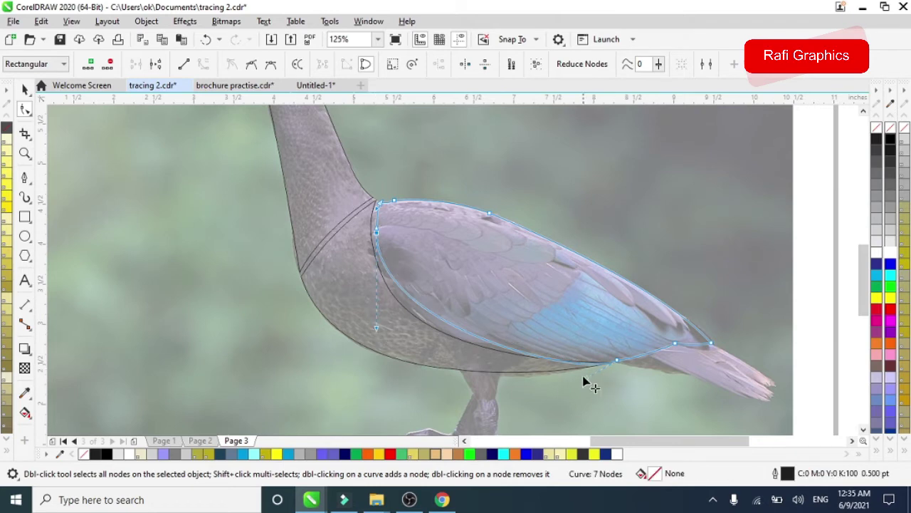
pyautogui.moveTo(585, 378); pyautogui.dragTo(527, 364)
pyautogui.scroll(1, 526, 364)
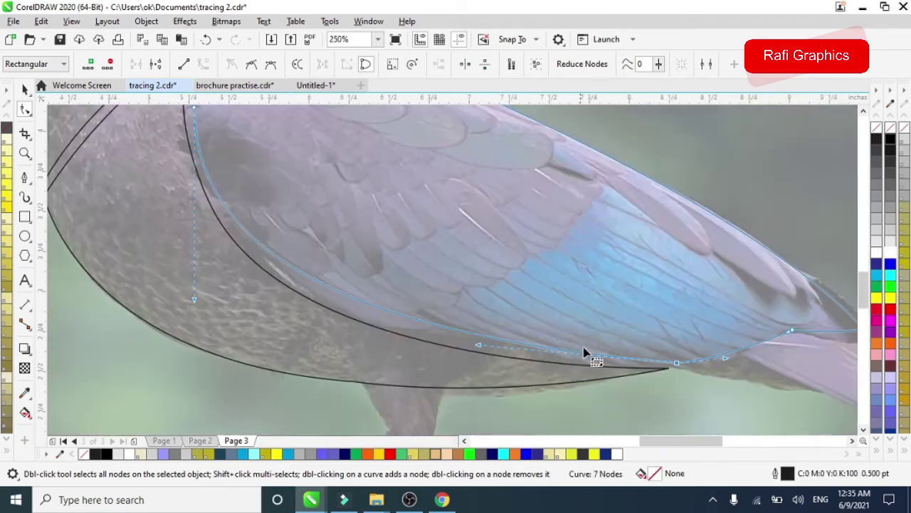
pyautogui.moveTo(477, 349); pyautogui.dragTo(465, 361)
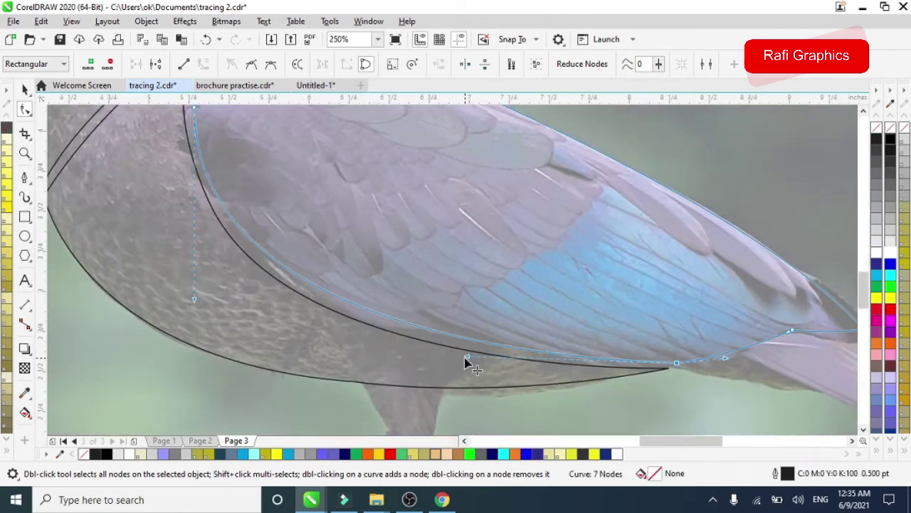
pyautogui.moveTo(198, 303); pyautogui.dragTo(200, 307)
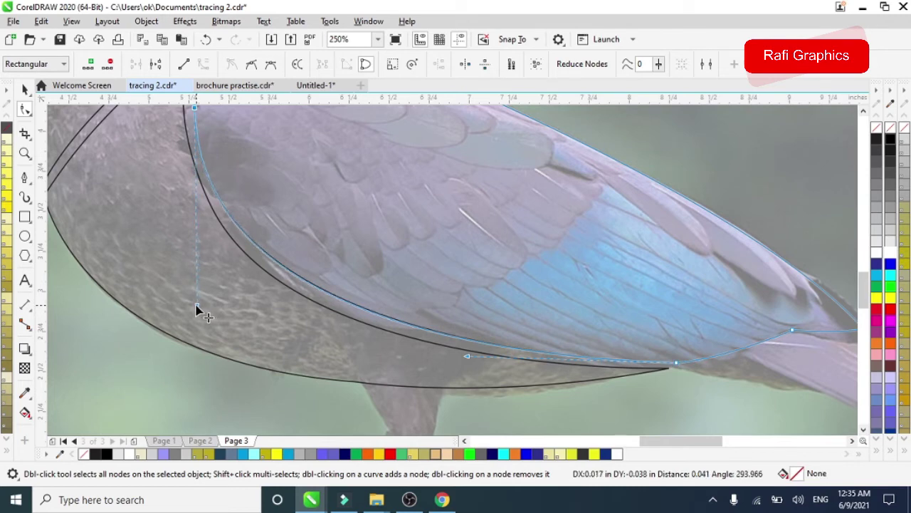
pyautogui.scroll(-2, 199, 310)
pyautogui.scroll(-2, 346, 301)
# Step: Begin a Bézier tail outline at the wing edge and curve it down to the tail tip
pyautogui.click(25, 178)
pyautogui.scroll(4, 474, 326)
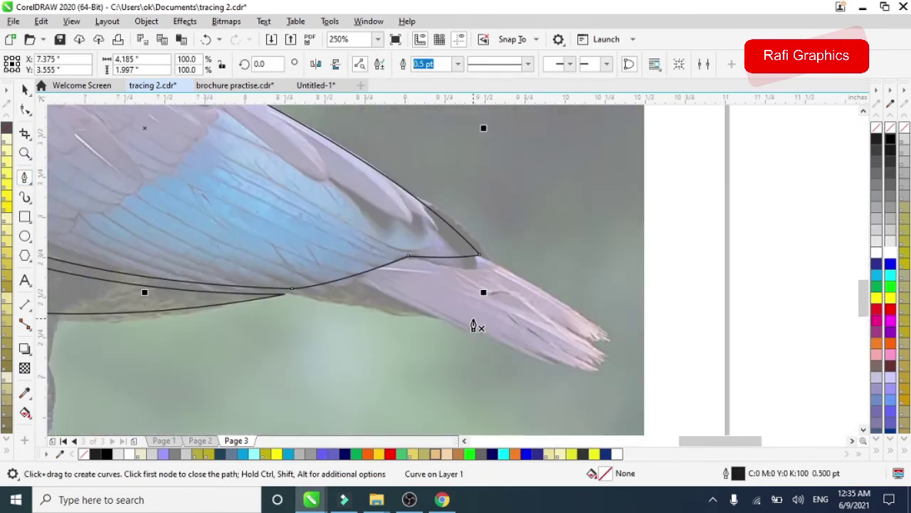
pyautogui.scroll(2, 470, 321)
pyautogui.click(354, 232)
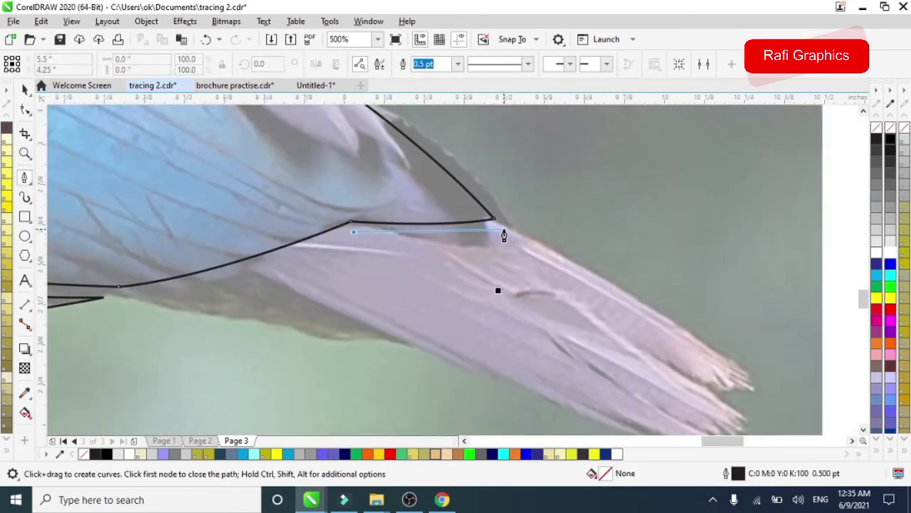
pyautogui.moveTo(514, 232); pyautogui.dragTo(602, 219)
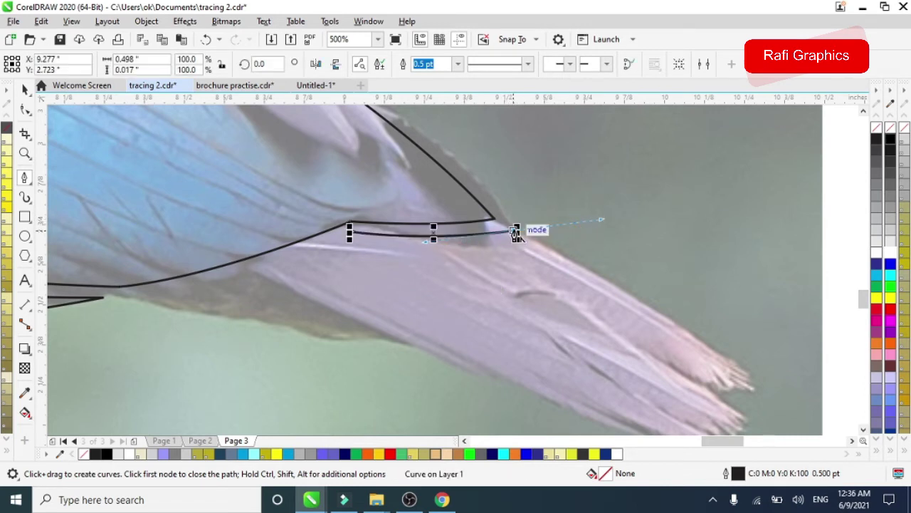
pyautogui.moveTo(744, 378); pyautogui.dragTo(799, 379)
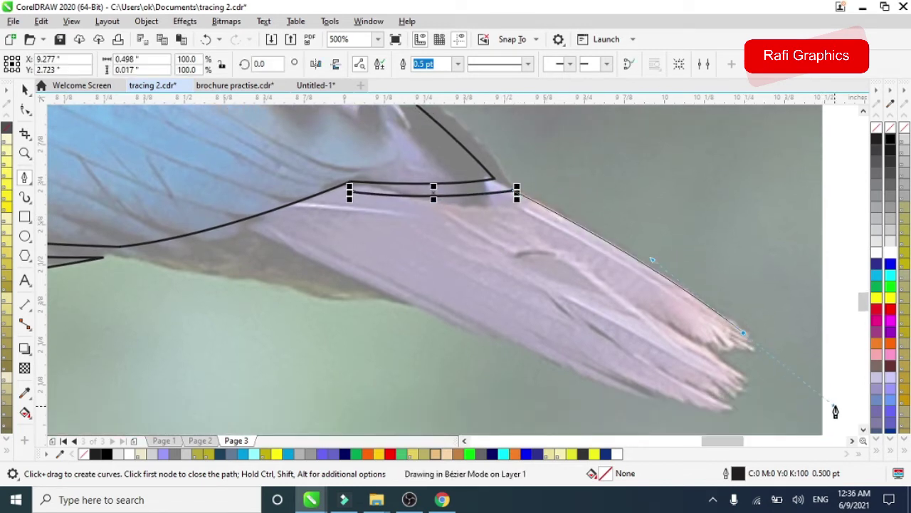
pyautogui.moveTo(646, 313); pyautogui.dragTo(563, 271)
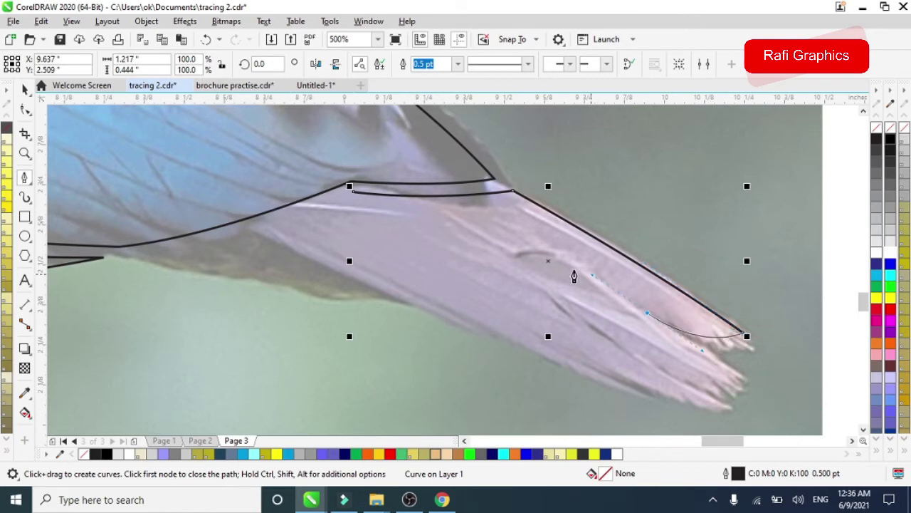
pyautogui.click(646, 314)
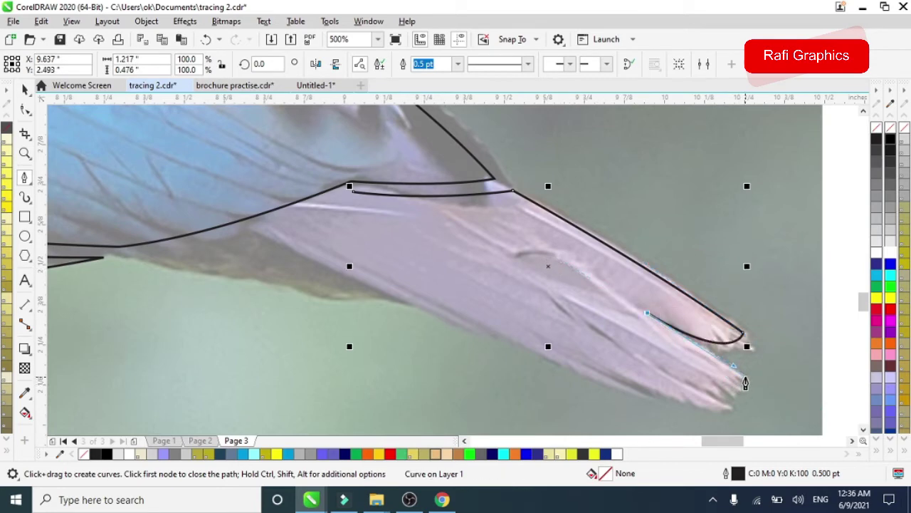
pyautogui.moveTo(745, 376); pyautogui.dragTo(792, 410)
pyautogui.scroll(5, 742, 389)
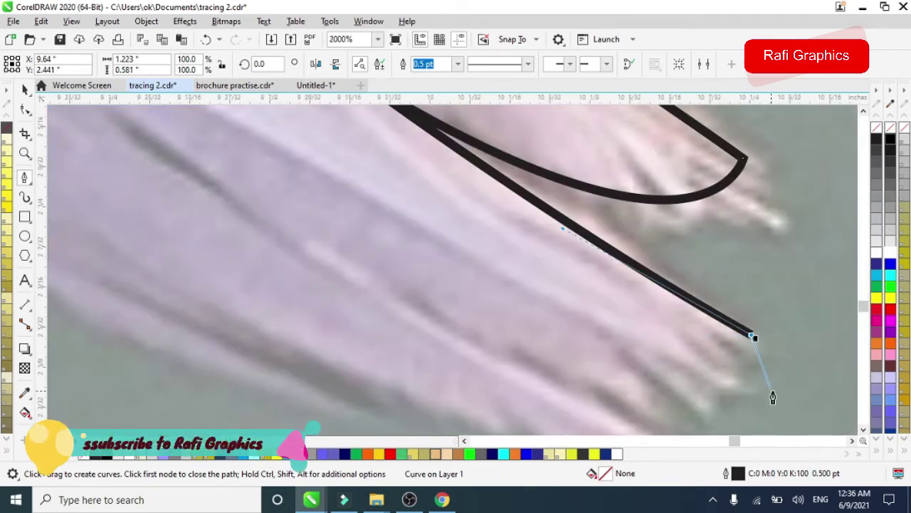
# Step: Zig-zag nodes across the tail end to form jagged feather tips
pyautogui.click(645, 293)
pyautogui.click(749, 388)
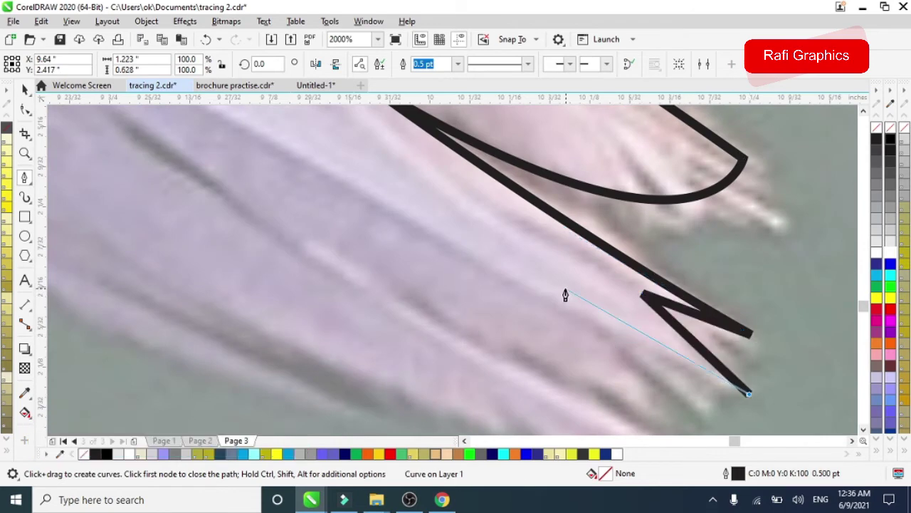
pyautogui.scroll(-2, 565, 295)
pyautogui.click(622, 376)
pyautogui.scroll(-2, 562, 337)
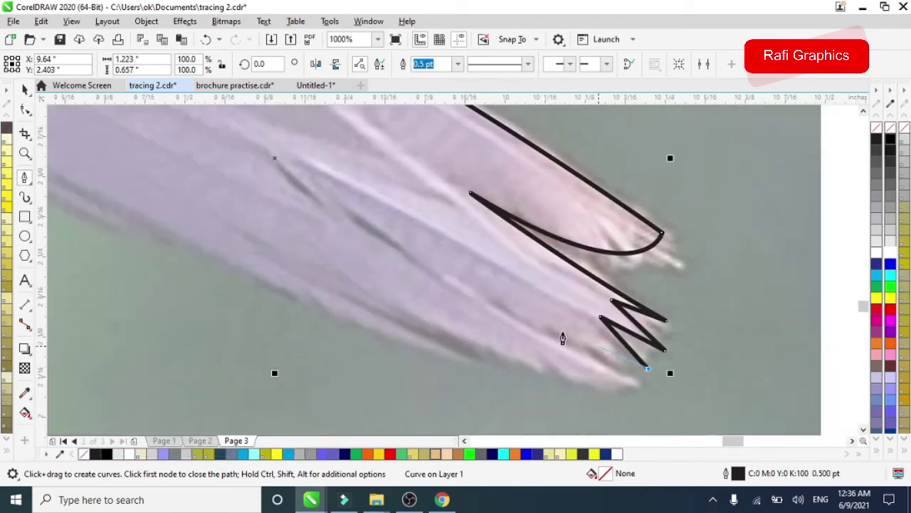
pyautogui.moveTo(499, 307); pyautogui.dragTo(472, 282)
pyautogui.moveTo(641, 380); pyautogui.dragTo(691, 391)
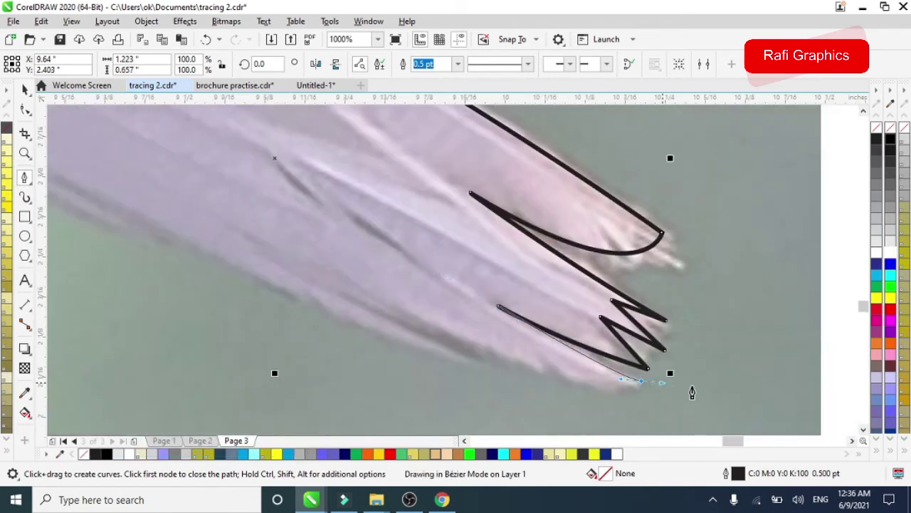
pyautogui.scroll(-2, 531, 375)
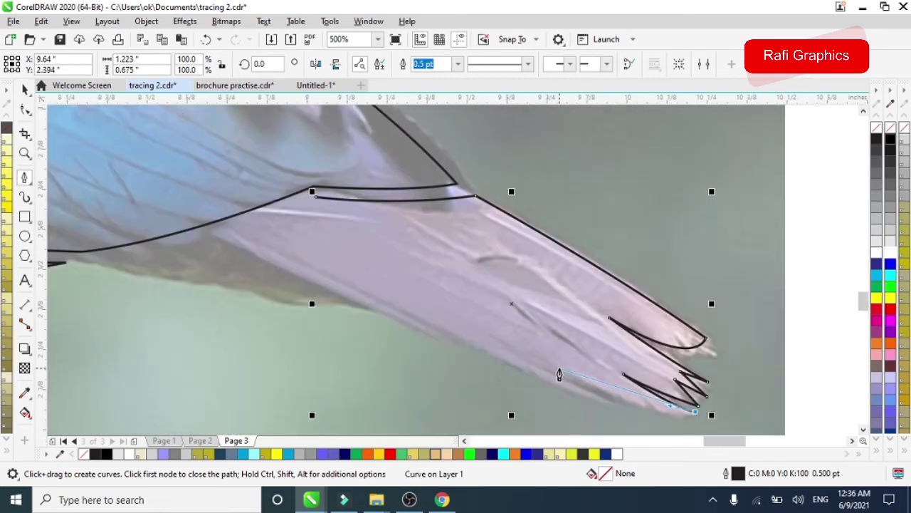
pyautogui.moveTo(560, 375); pyautogui.dragTo(508, 336)
pyautogui.click(600, 400)
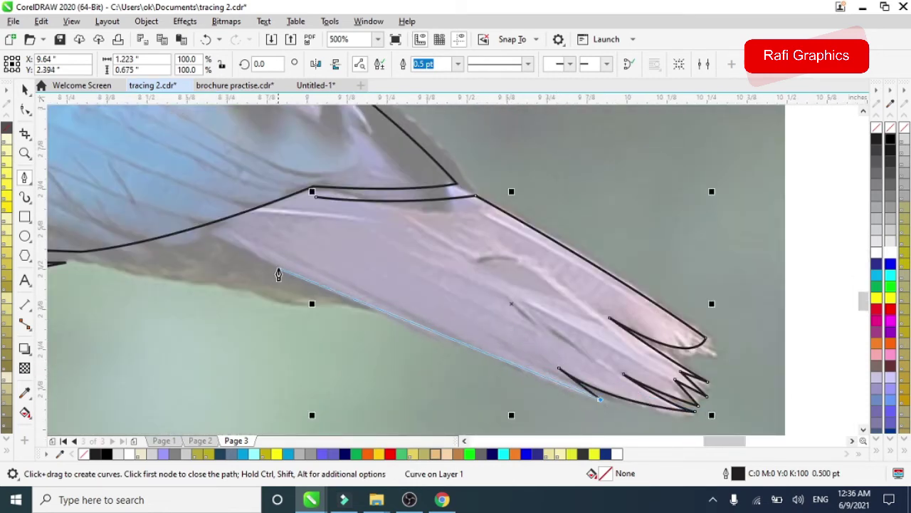
pyautogui.scroll(-2, 214, 244)
pyautogui.scroll(2, 392, 306)
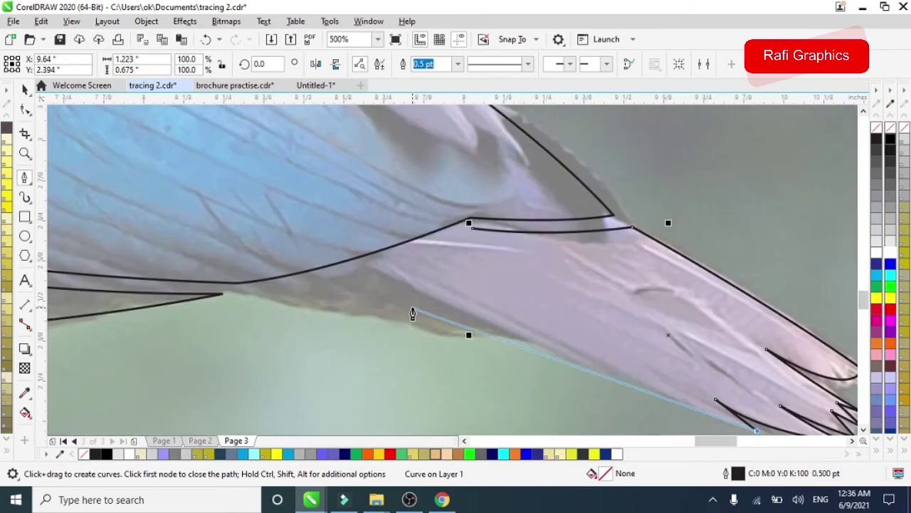
# Step: Trace the tail's underside back to the belly and close the outline at its start
pyautogui.moveTo(505, 338); pyautogui.dragTo(524, 344)
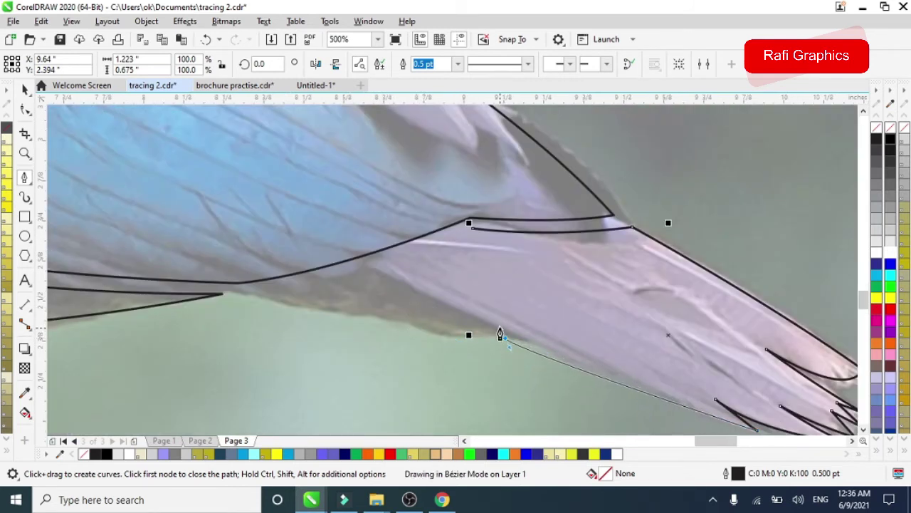
pyautogui.click(235, 292)
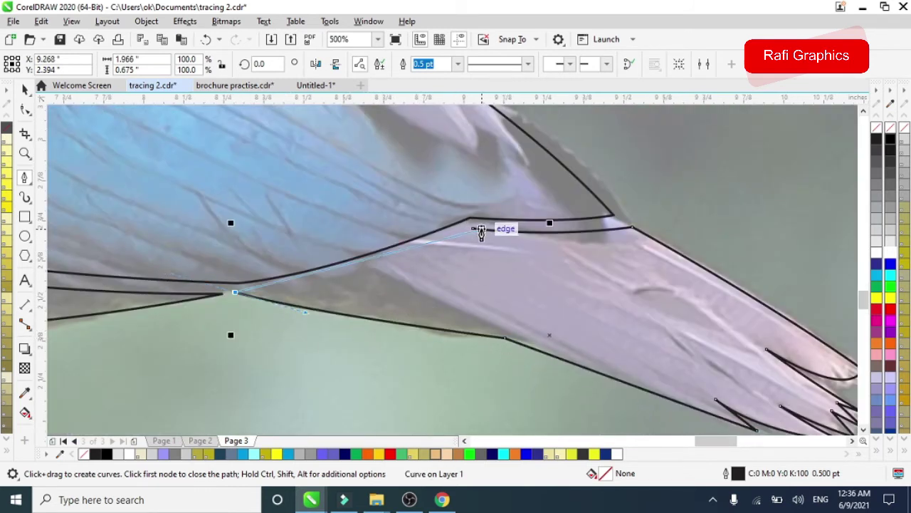
pyautogui.click(481, 231)
pyautogui.scroll(-3, 510, 285)
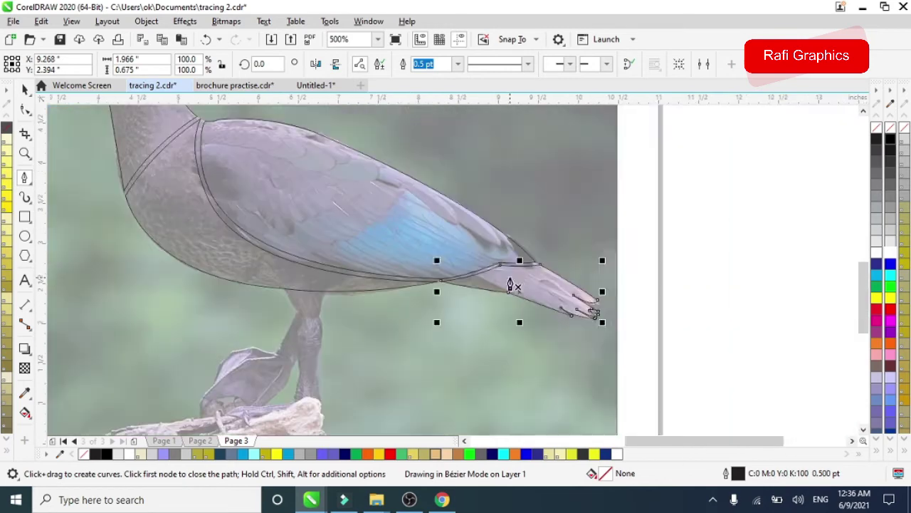
pyautogui.scroll(-4, 509, 286)
pyautogui.scroll(-1, 392, 264)
pyautogui.scroll(1, 503, 264)
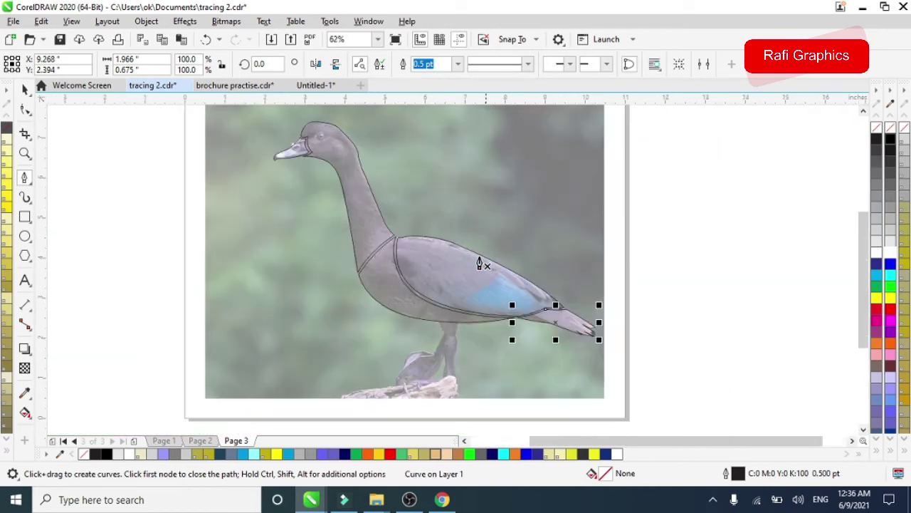
# Step: Select all the traced bird outlines and move them beside the photo
pyautogui.click(25, 89)
pyautogui.scroll(-2, 340, 208)
pyautogui.scroll(1, 340, 209)
pyautogui.scroll(-1, 324, 202)
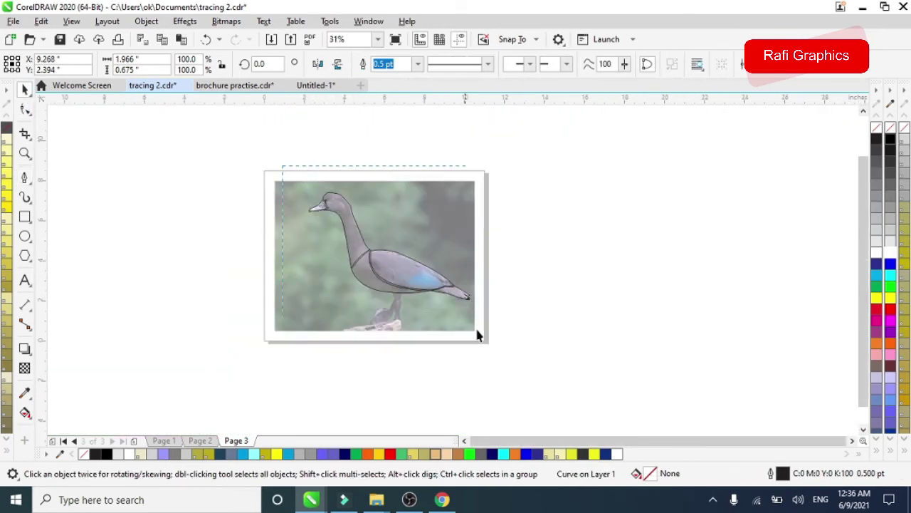
pyautogui.moveTo(283, 167); pyautogui.dragTo(536, 361)
pyautogui.moveTo(396, 261)
pyautogui.mouseDown()
pyautogui.moveTo(650, 260)
pyautogui.moveTo(646, 255)
pyautogui.mouseUp()
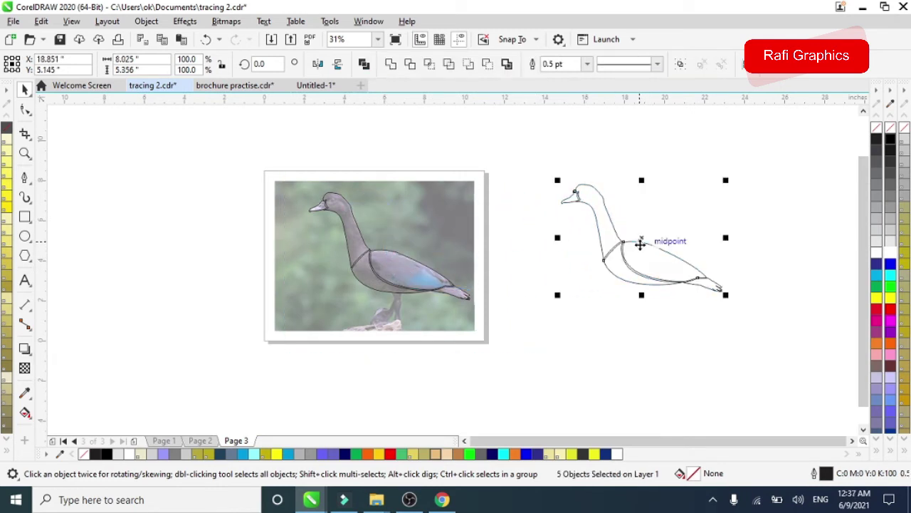
pyautogui.scroll(1, 710, 229)
pyautogui.click(371, 237)
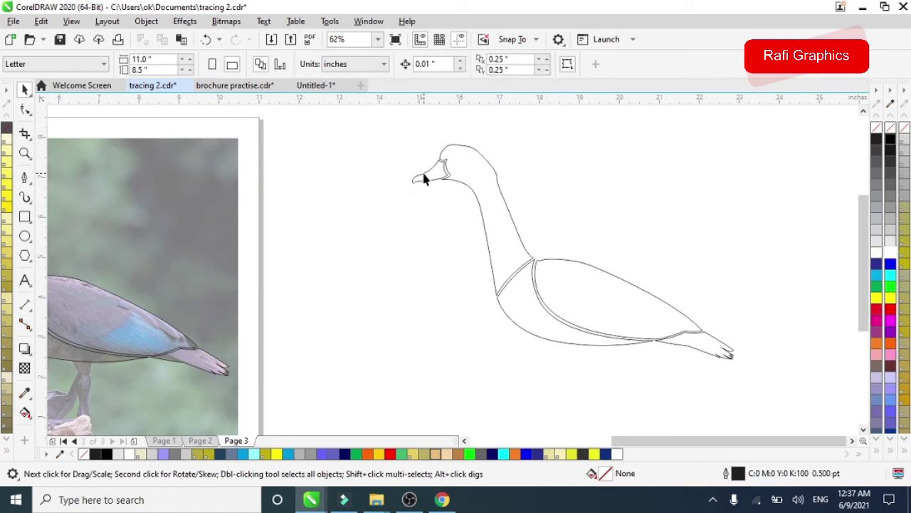
# Step: Fill the neck, lower body, upper body and tail pieces black, then zoom out
pyautogui.click(420, 175)
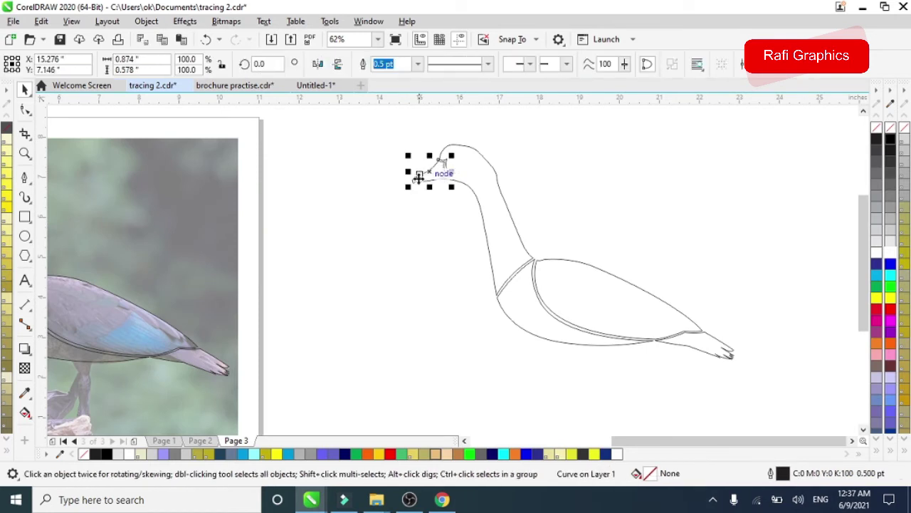
pyautogui.click(501, 175)
pyautogui.click(891, 143)
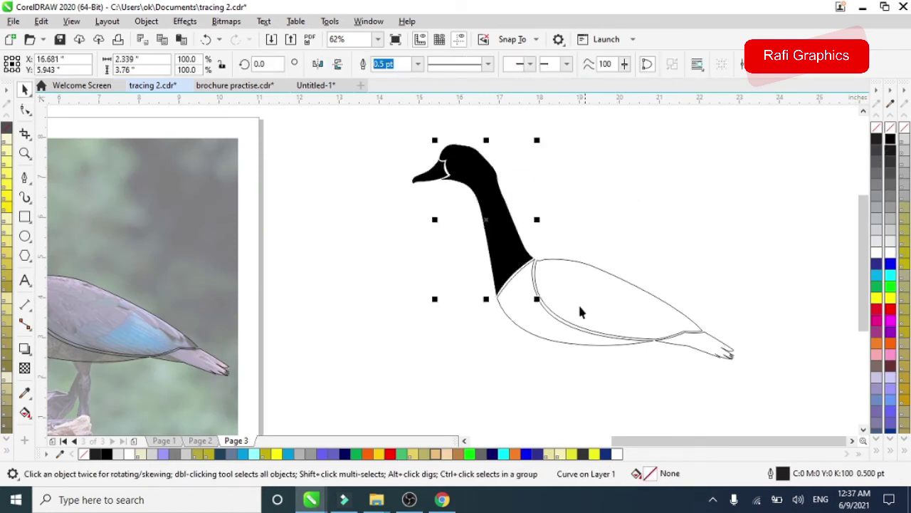
pyautogui.click(526, 319)
pyautogui.click(891, 142)
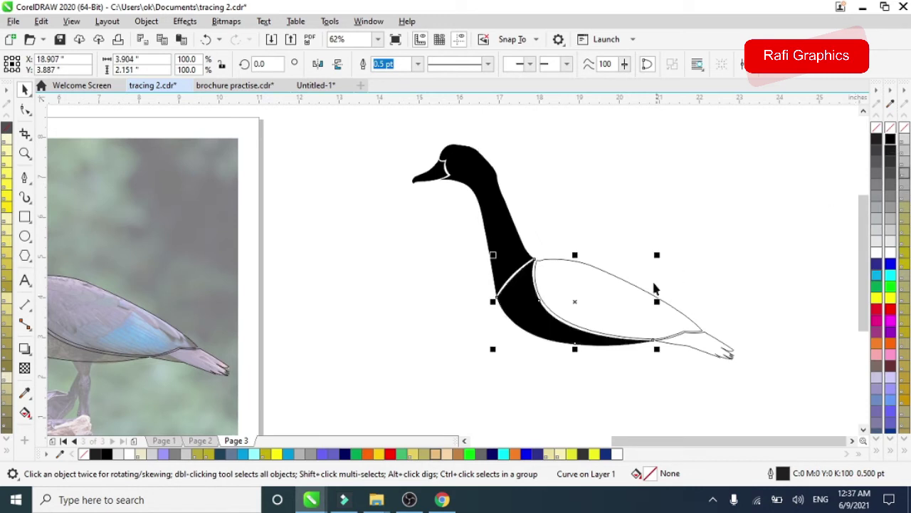
pyautogui.click(611, 295)
pyautogui.click(890, 143)
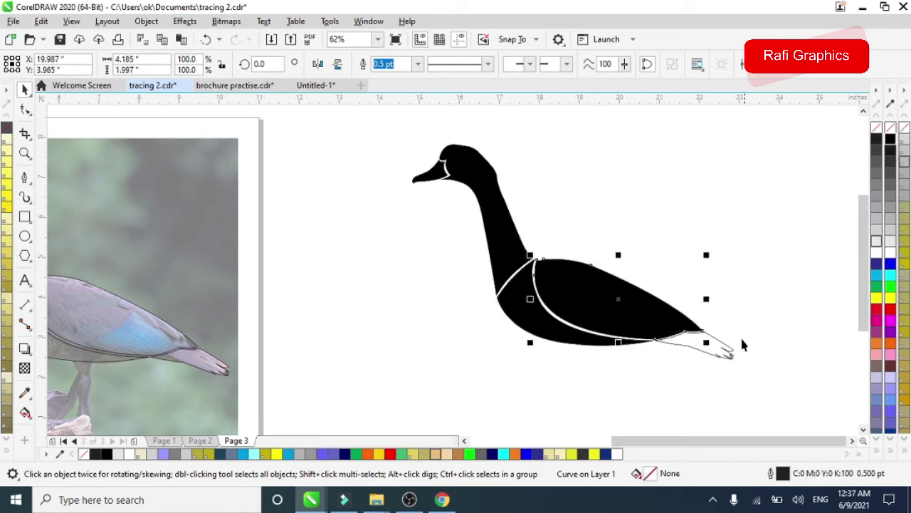
pyautogui.click(721, 352)
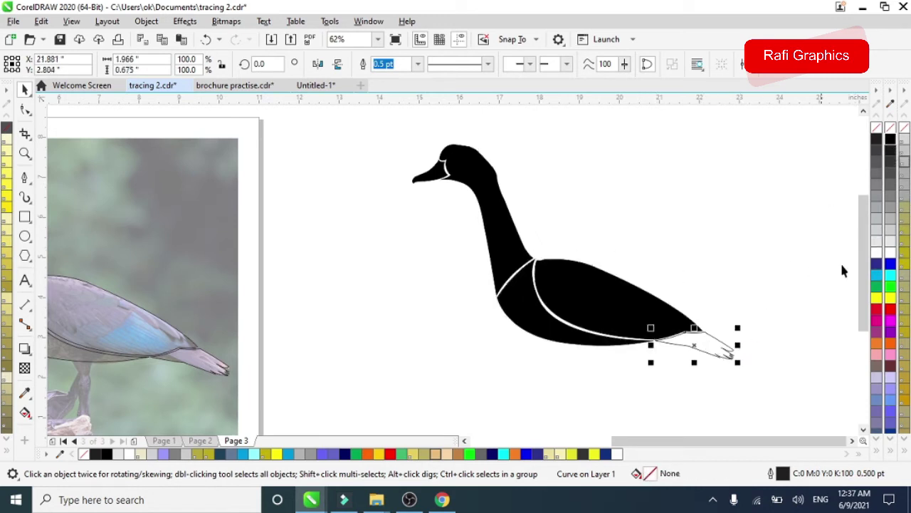
pyautogui.click(891, 142)
pyautogui.click(692, 209)
pyautogui.press('F3')
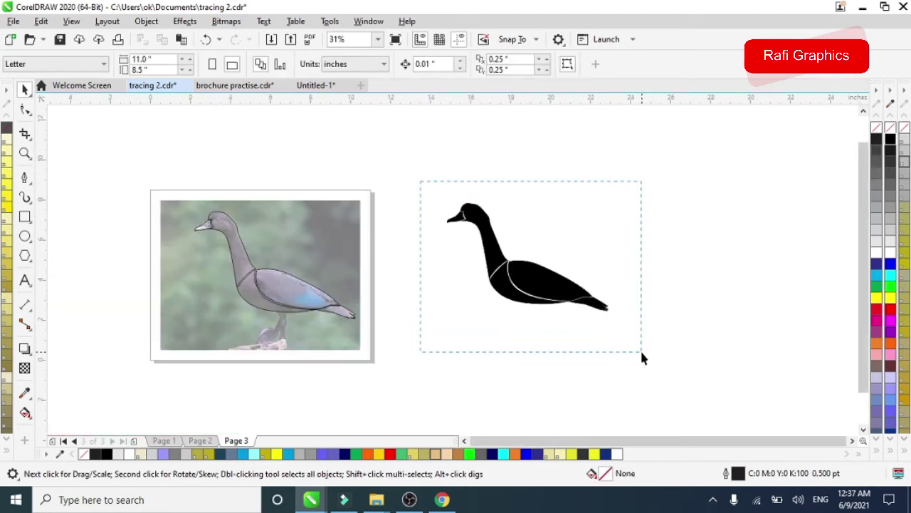
# Step: Select the tail and lower body pieces in turn, then clear the selection
pyautogui.moveTo(642, 359); pyautogui.dragTo(639, 352)
pyautogui.scroll(1, 643, 312)
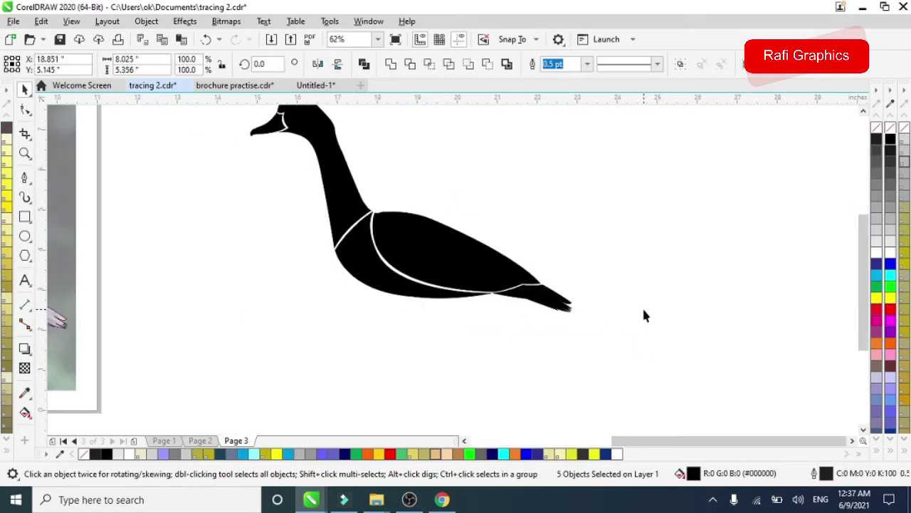
pyautogui.scroll(1, 518, 299)
pyautogui.click(537, 297)
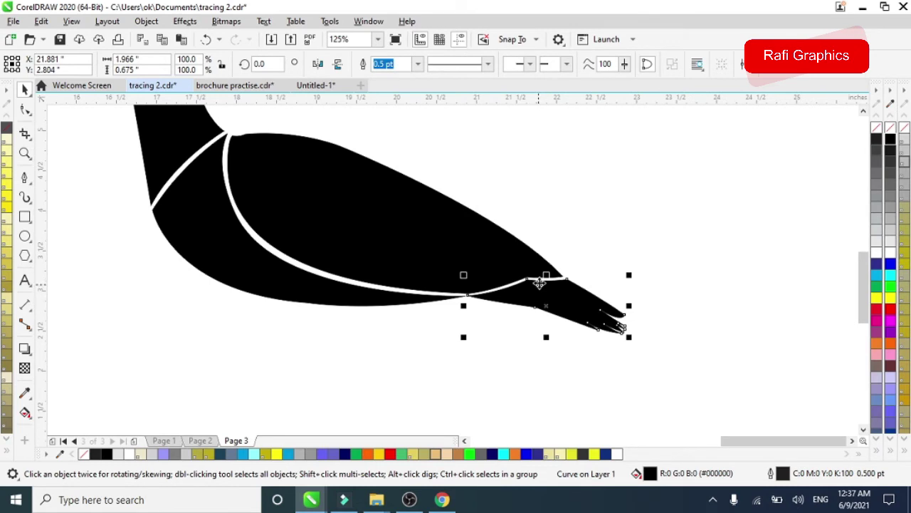
pyautogui.scroll(1, 539, 283)
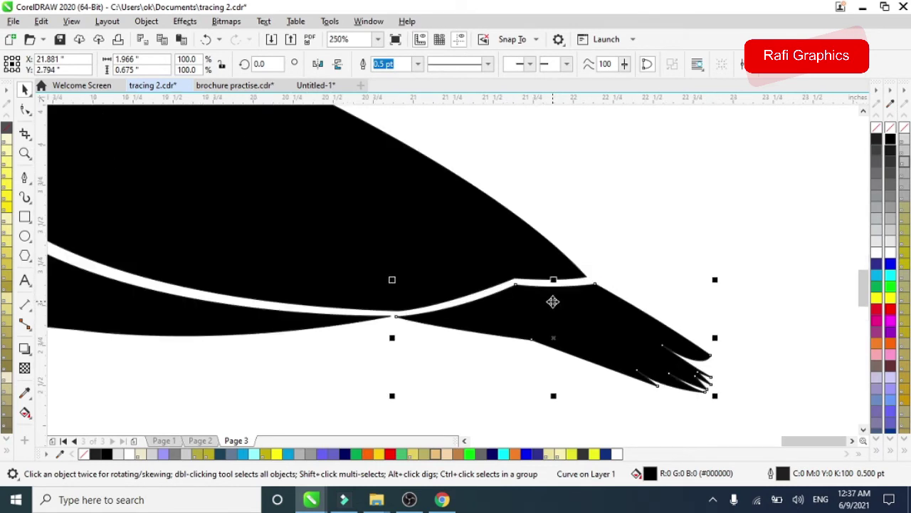
pyautogui.press('Escape')
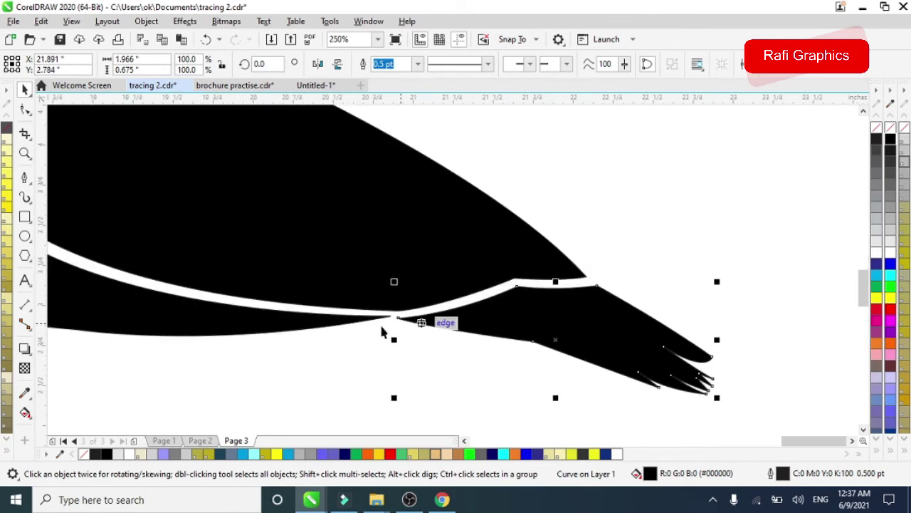
pyautogui.click(290, 325)
pyautogui.scroll(-1, 290, 325)
pyautogui.scroll(-1, 525, 332)
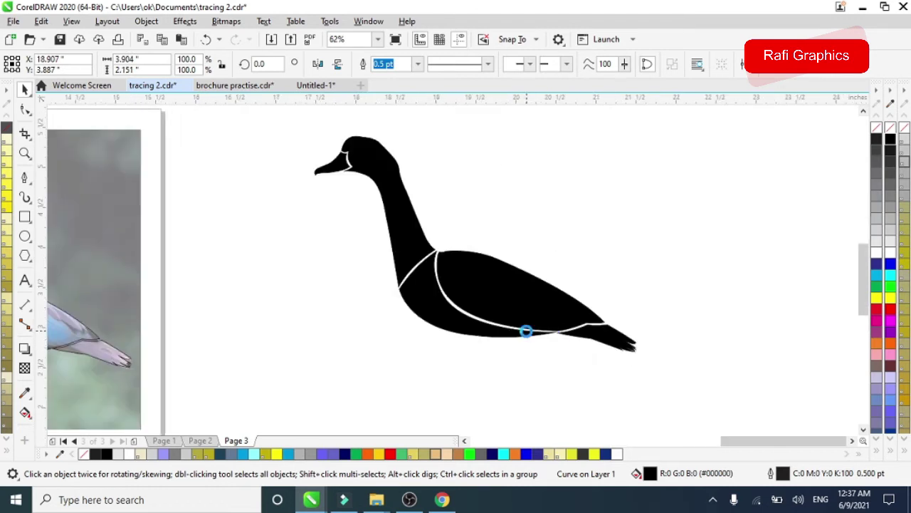
pyautogui.scroll(1, 525, 332)
pyautogui.scroll(-1, 504, 332)
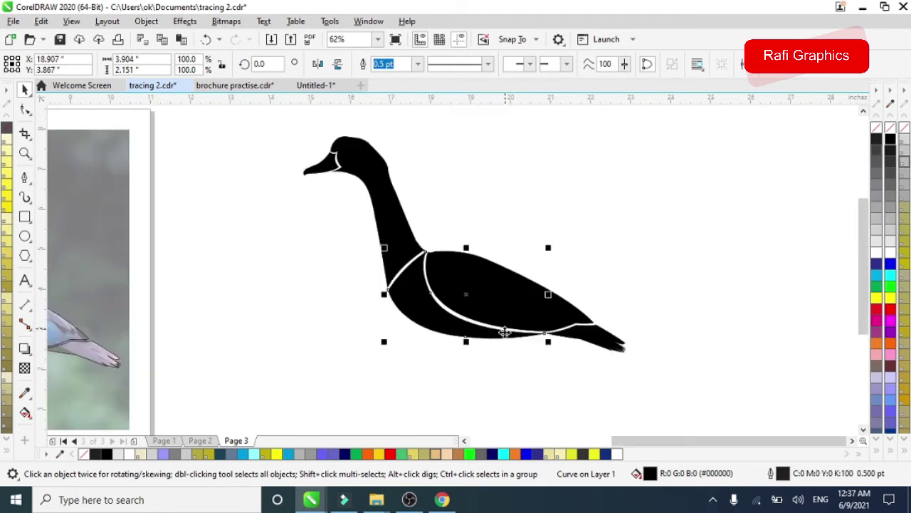
pyautogui.click(313, 344)
# Step: Fill the head-and-neck piece and the wing piece dark blue
pyautogui.scroll(-1, 464, 310)
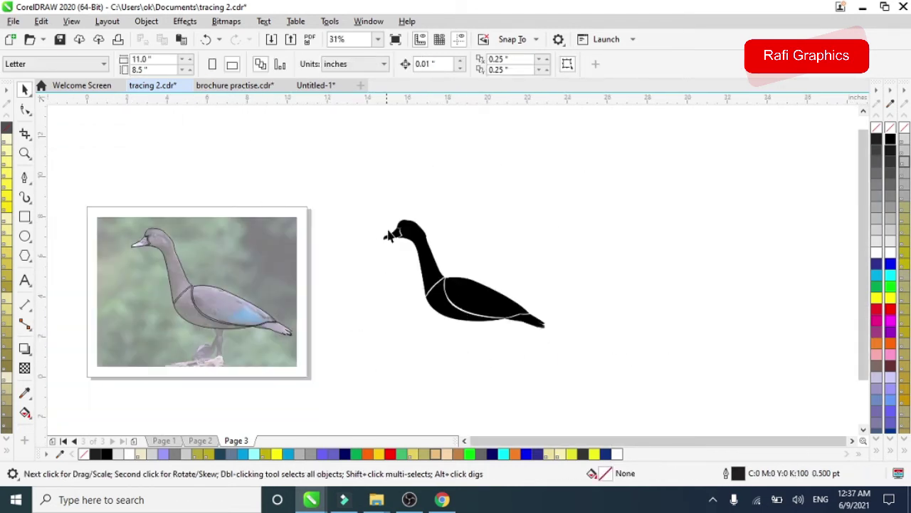
pyautogui.scroll(1, 389, 236)
pyautogui.scroll(-1, 353, 212)
pyautogui.scroll(1, 409, 246)
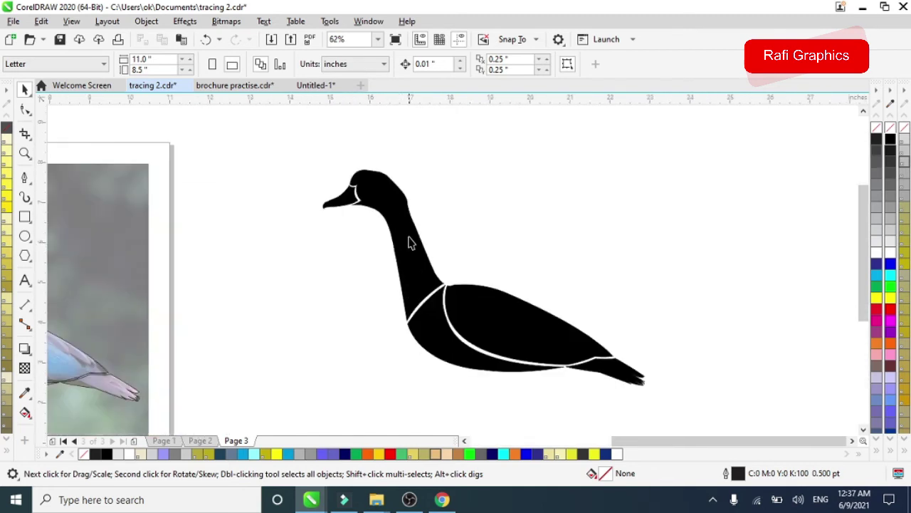
pyautogui.click(409, 237)
pyautogui.click(880, 268)
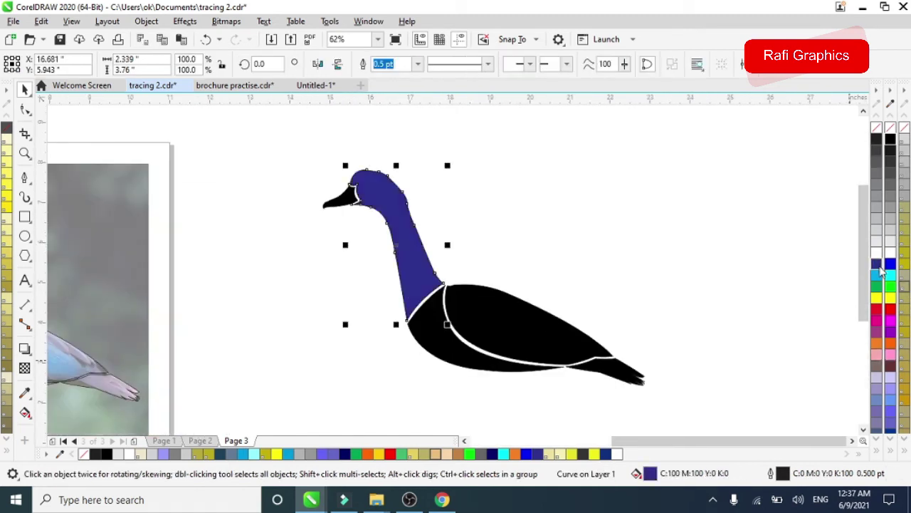
pyautogui.click(537, 324)
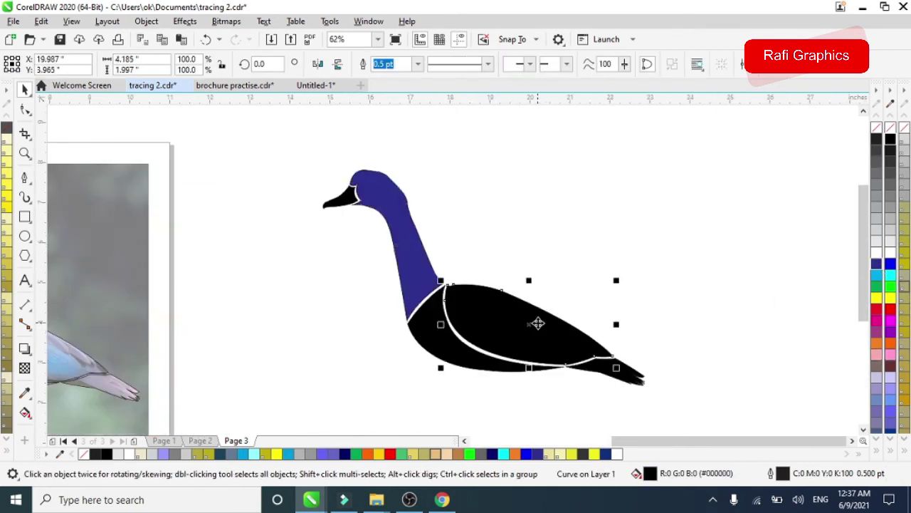
pyautogui.click(876, 265)
# Step: Apply an Interactive Fill fountain gradient running from the neck base up to the head
pyautogui.click(447, 346)
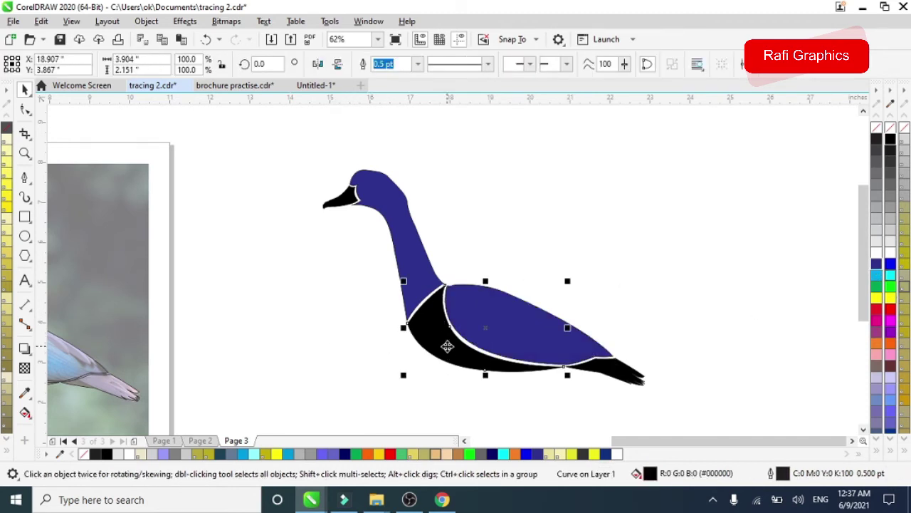
pyautogui.click(417, 269)
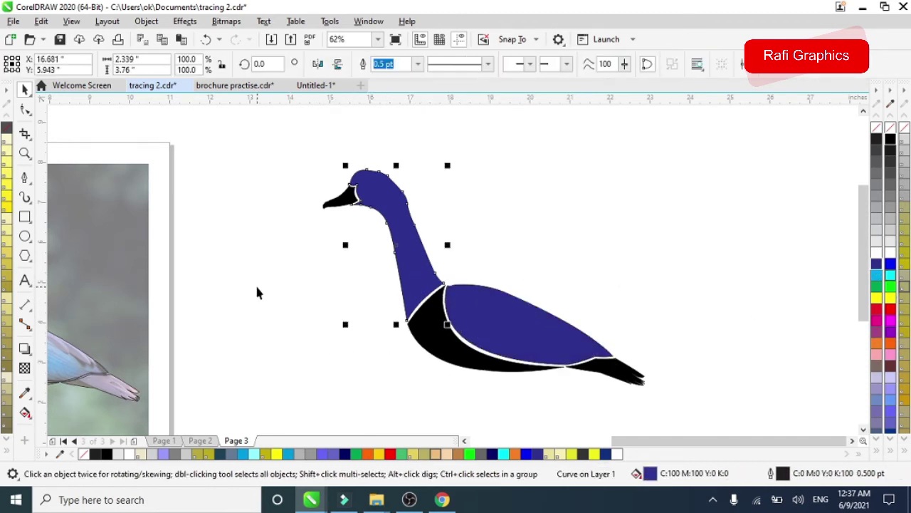
pyautogui.click(28, 420)
pyautogui.click(71, 409)
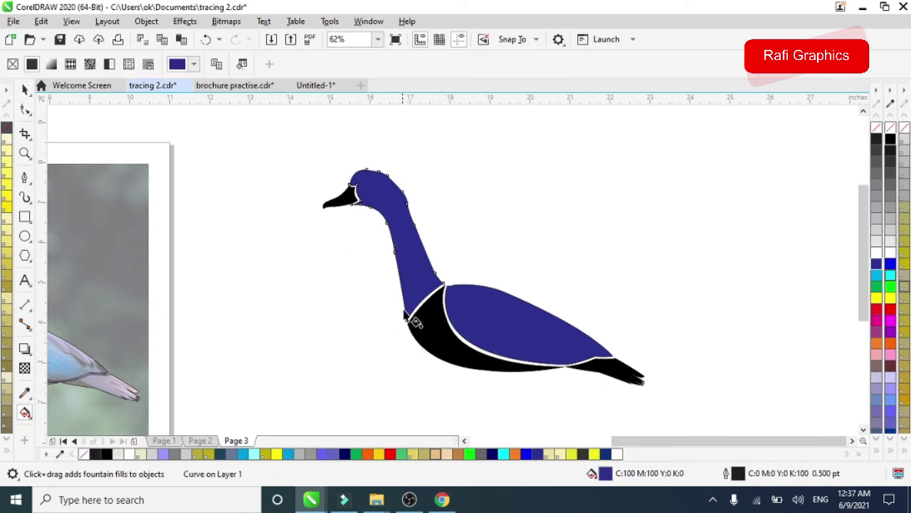
pyautogui.moveTo(427, 324); pyautogui.dragTo(391, 203)
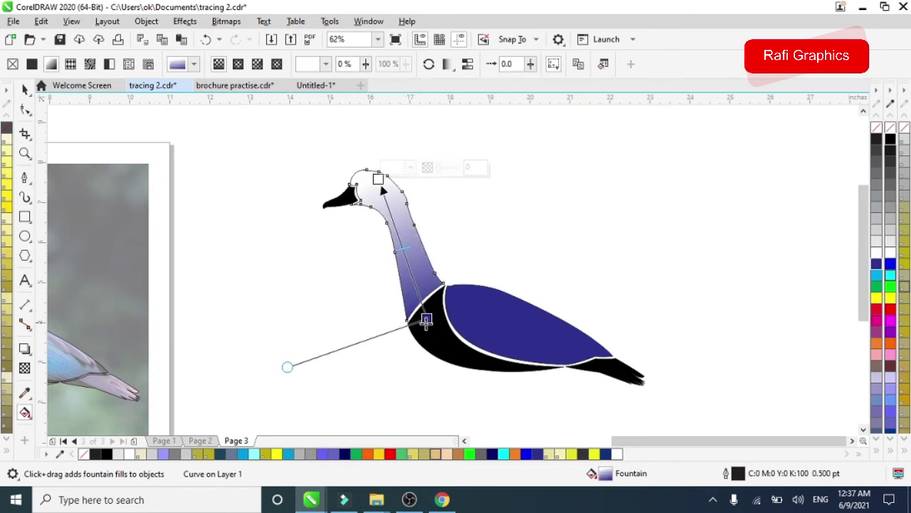
pyautogui.moveTo(426, 318); pyautogui.dragTo(420, 299)
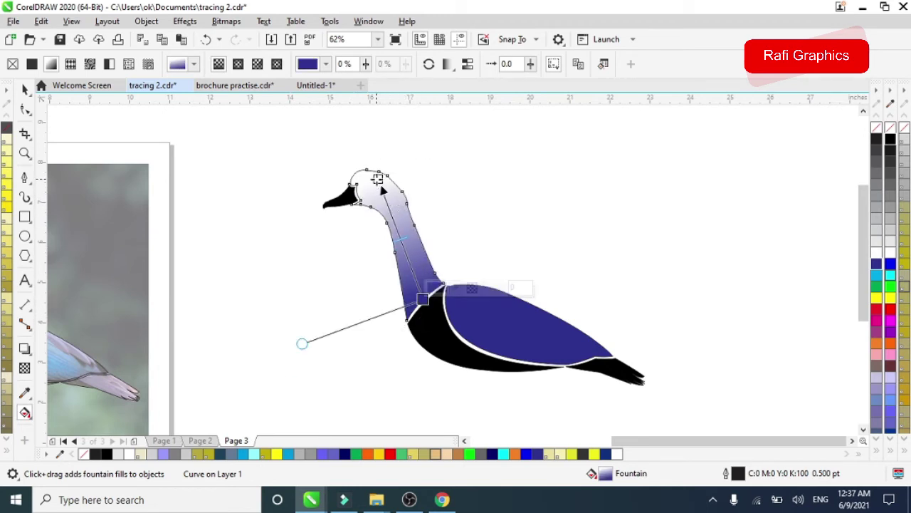
pyautogui.moveTo(377, 178); pyautogui.dragTo(365, 160)
# Step: Set the gradient's head-end colour to dark maroon in the colour picker
pyautogui.click(403, 145)
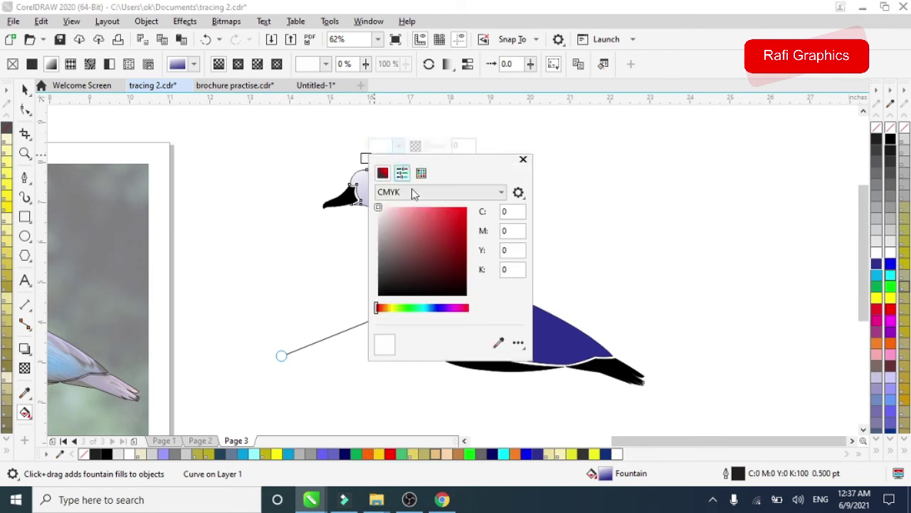
pyautogui.click(453, 223)
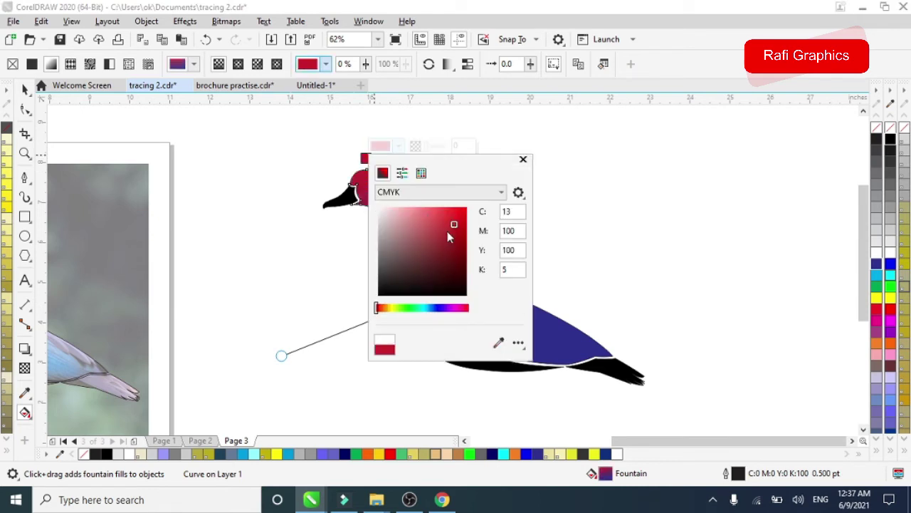
pyautogui.click(405, 262)
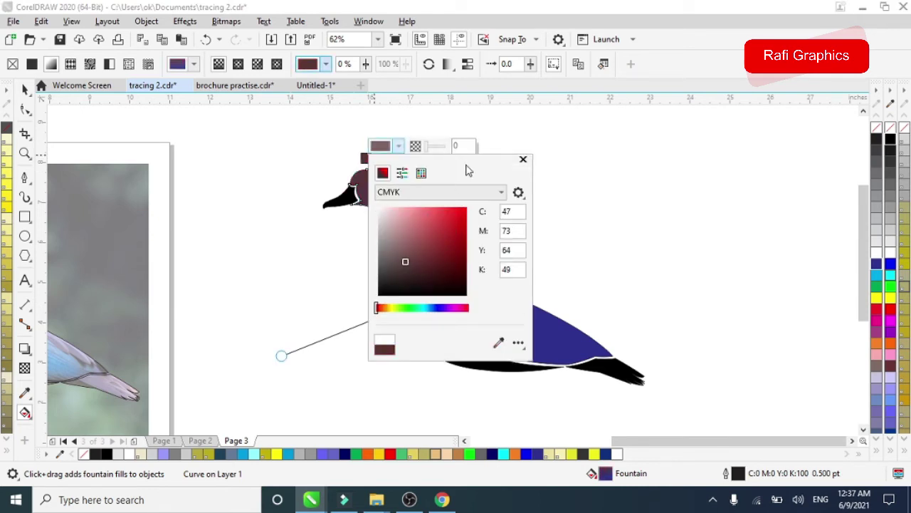
pyautogui.click(639, 184)
pyautogui.click(348, 276)
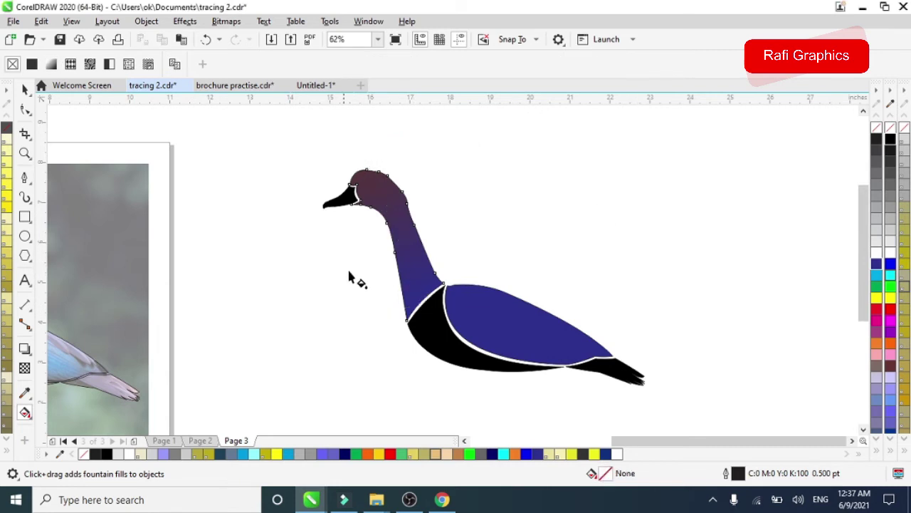
pyautogui.click(497, 337)
# Step: Drag a fountain fill across the wing and set its start node to navy
pyautogui.moveTo(468, 319); pyautogui.dragTo(603, 326)
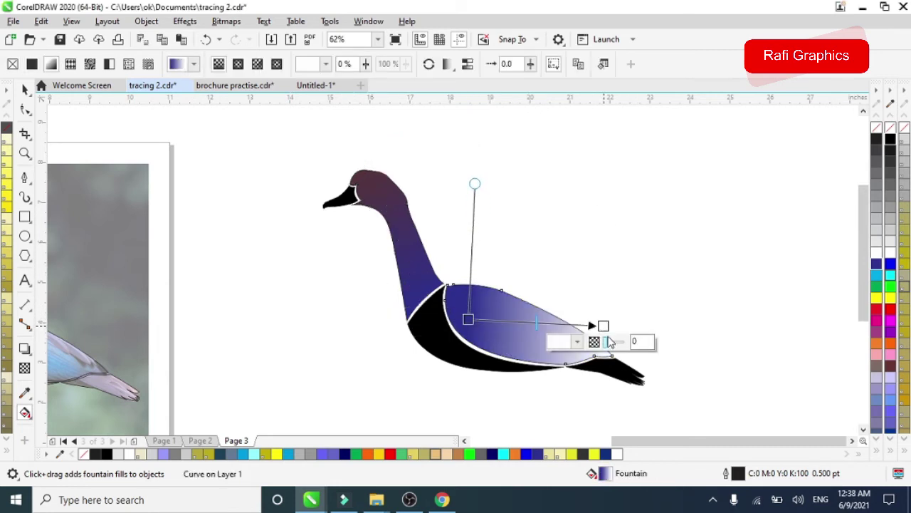
pyautogui.click(468, 320)
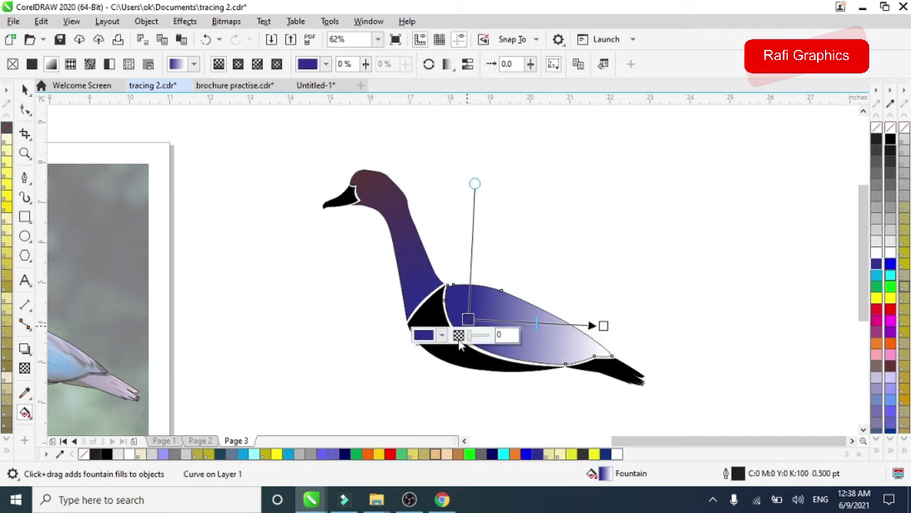
pyautogui.click(442, 336)
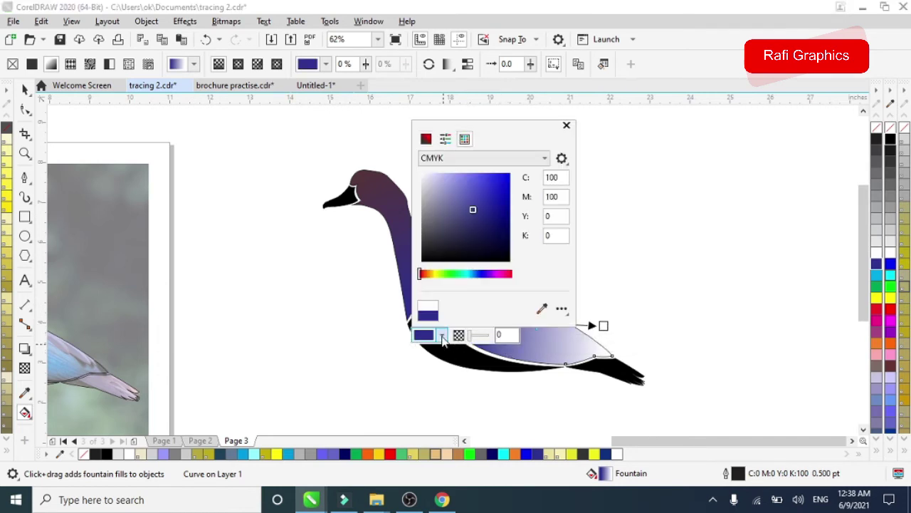
pyautogui.click(425, 139)
pyautogui.moveTo(480, 133); pyautogui.dragTo(667, 156)
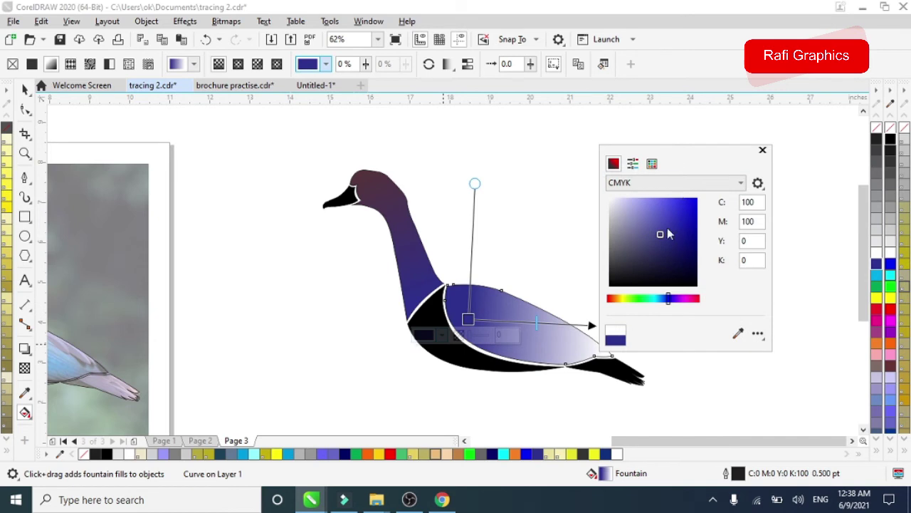
pyautogui.moveTo(661, 240)
pyautogui.mouseDown()
pyautogui.moveTo(660, 221)
pyautogui.moveTo(650, 223)
pyautogui.moveTo(622, 260)
pyautogui.moveTo(671, 264)
pyautogui.moveTo(681, 244)
pyautogui.mouseUp()
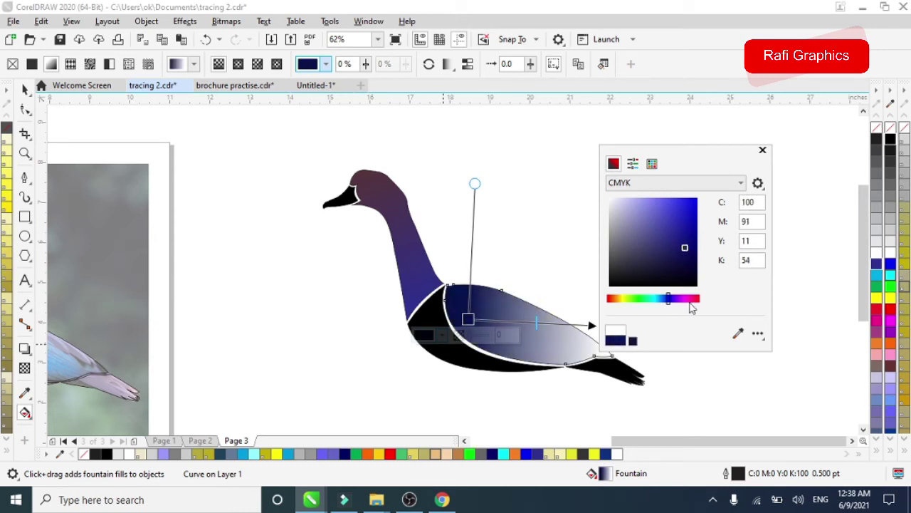
# Step: Set the wing gradient's end node to the lighter blue C56 M47 Y4 K0
pyautogui.click(603, 325)
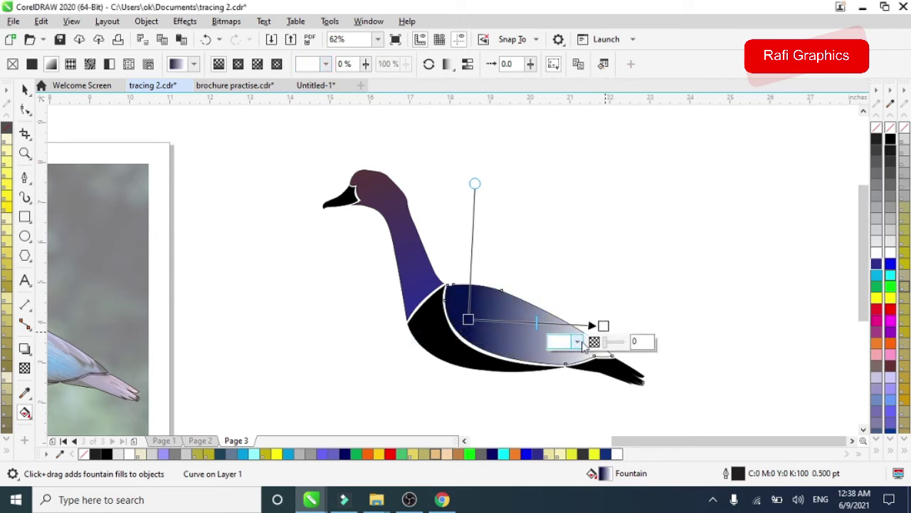
pyautogui.click(578, 342)
pyautogui.click(577, 343)
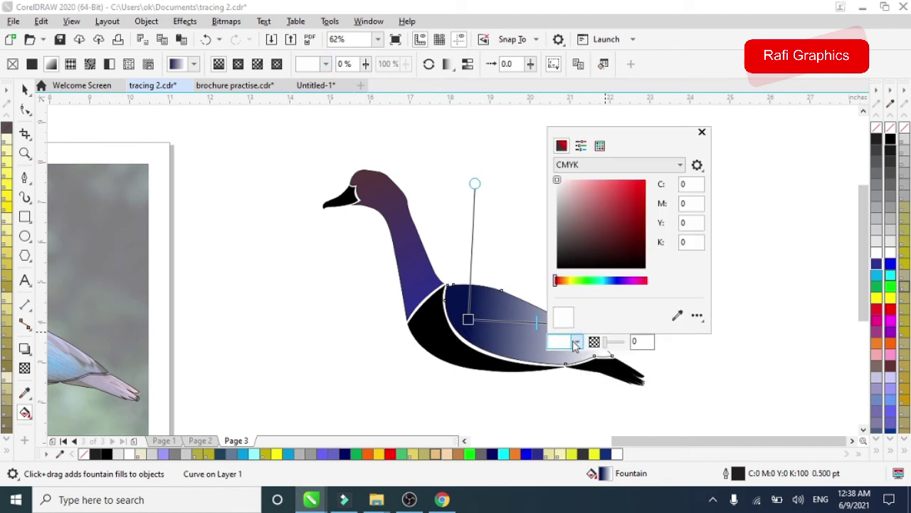
pyautogui.click(574, 199)
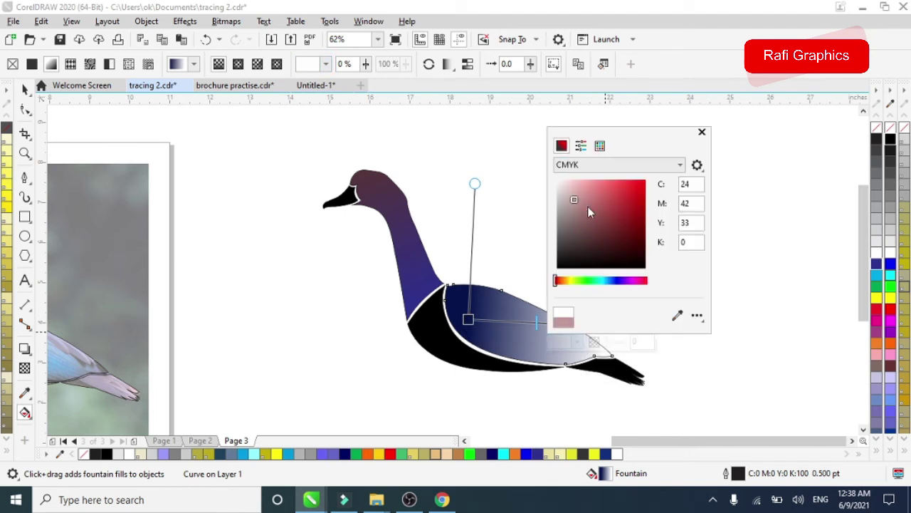
pyautogui.click(616, 281)
pyautogui.moveTo(590, 212); pyautogui.dragTo(584, 205)
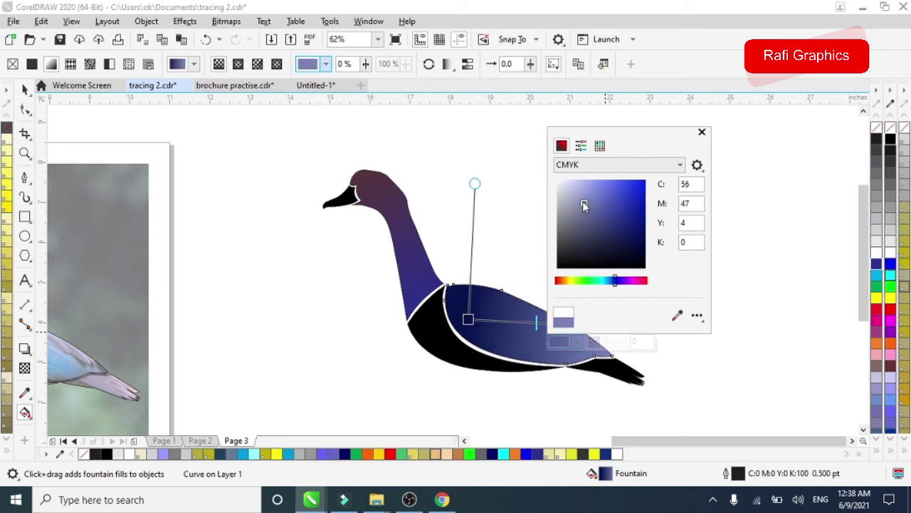
pyautogui.click(756, 292)
# Step: Add a fountain fill to the breast with a near-black start node of RGB 23/10/10
pyautogui.click(445, 351)
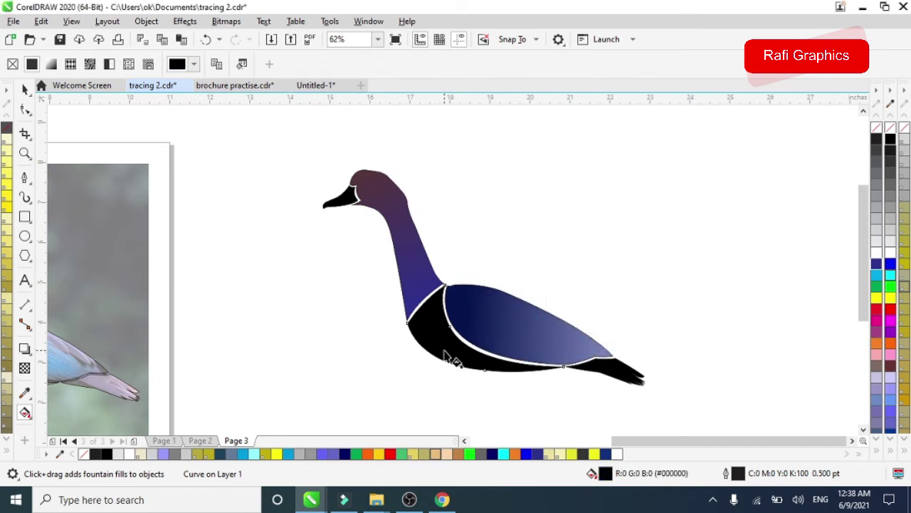
pyautogui.moveTo(409, 348); pyautogui.dragTo(552, 364)
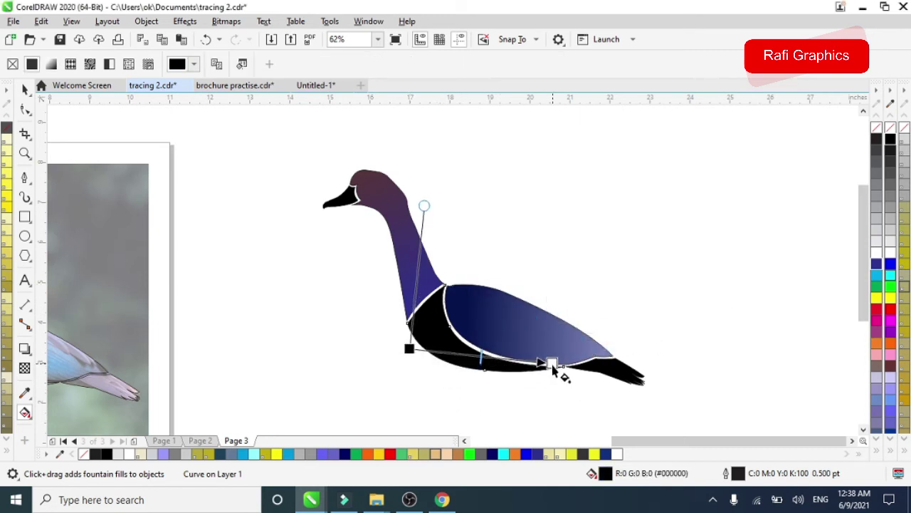
pyautogui.moveTo(419, 356); pyautogui.dragTo(401, 364)
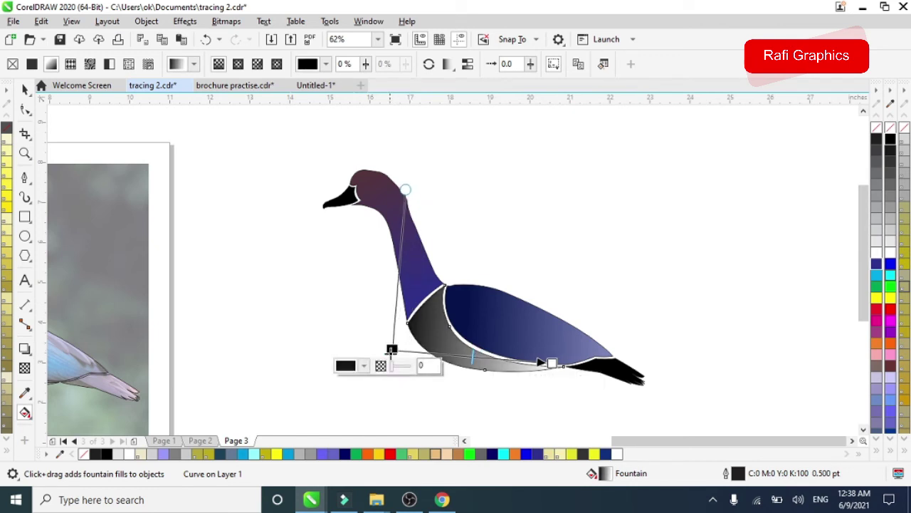
pyautogui.click(365, 366)
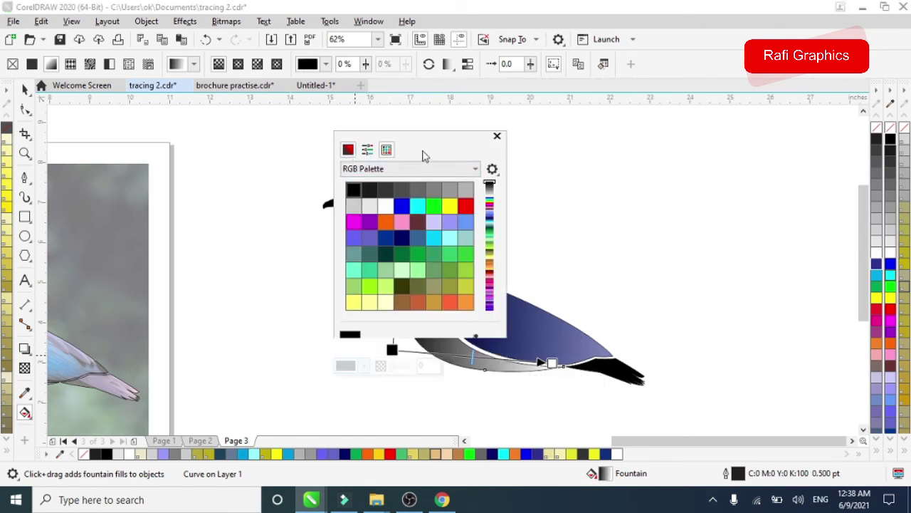
pyautogui.moveTo(423, 155); pyautogui.dragTo(714, 196)
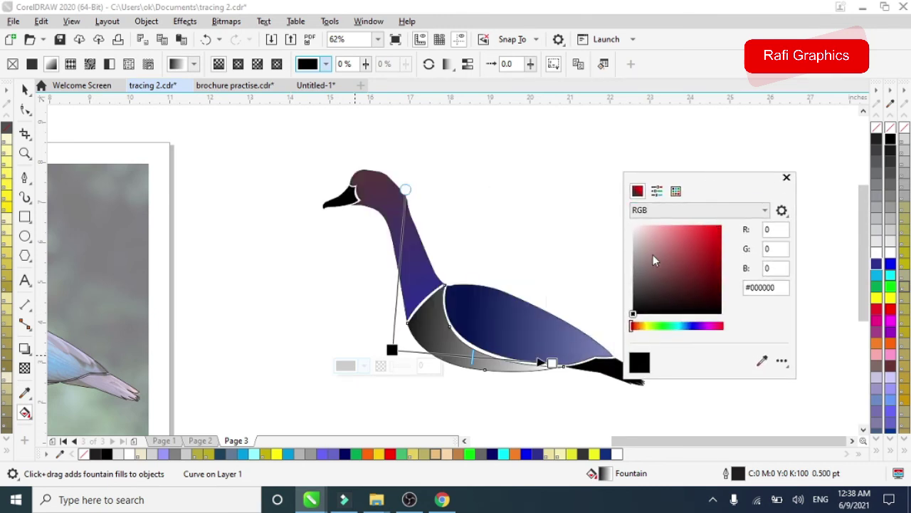
pyautogui.click(664, 286)
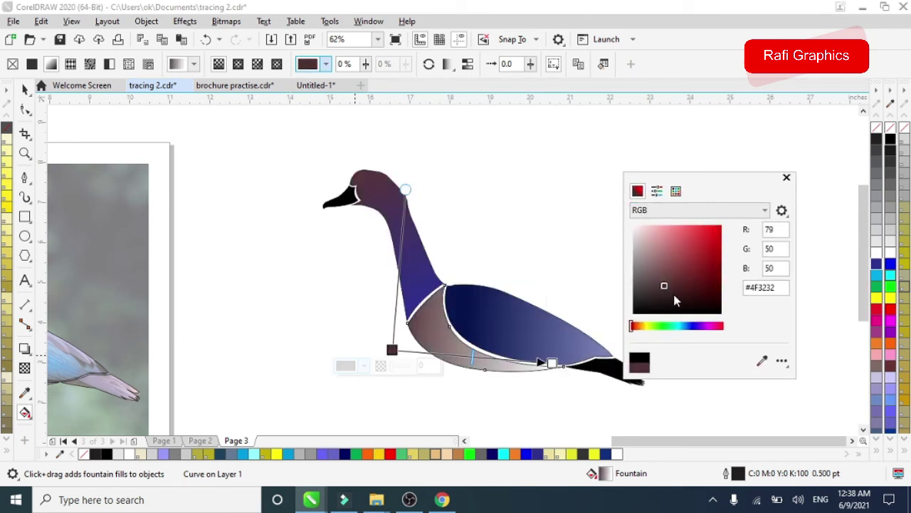
pyautogui.moveTo(675, 298); pyautogui.dragTo(679, 299)
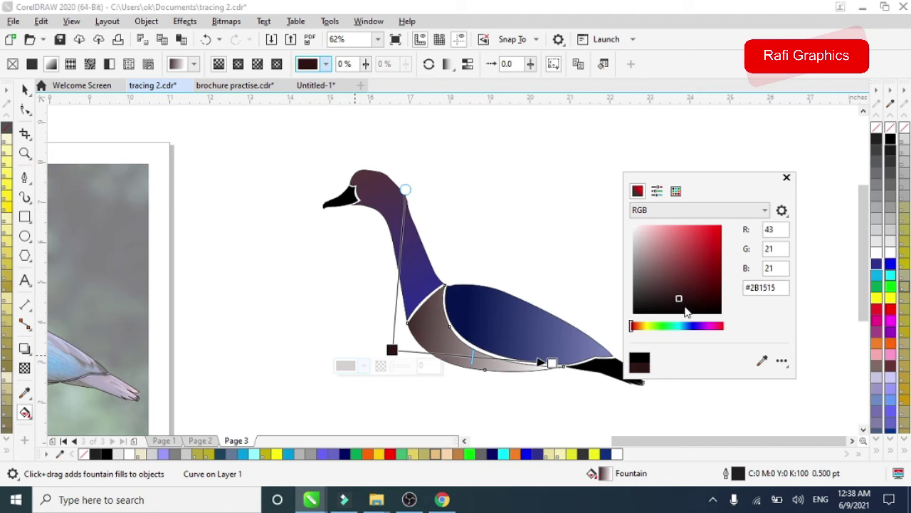
pyautogui.click(684, 307)
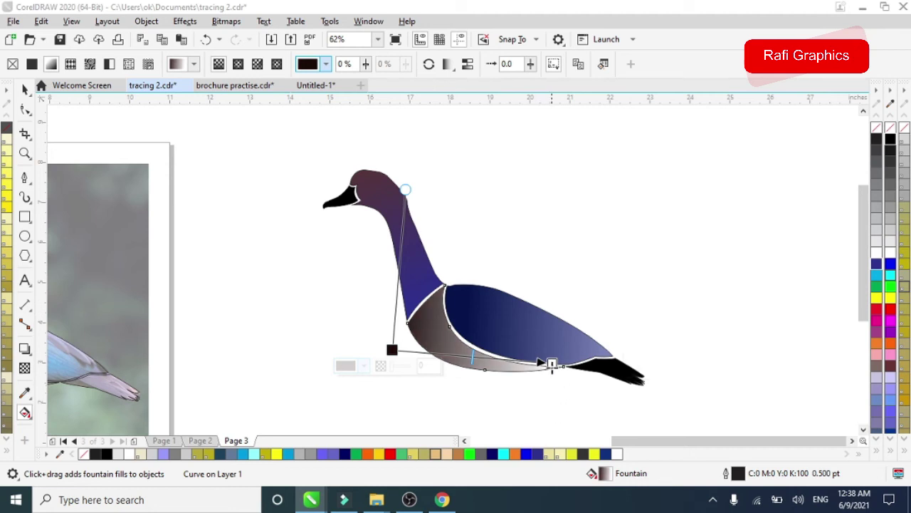
# Step: Set the breast gradient's end node to dark red C29 M100 Y100 K38
pyautogui.click(552, 364)
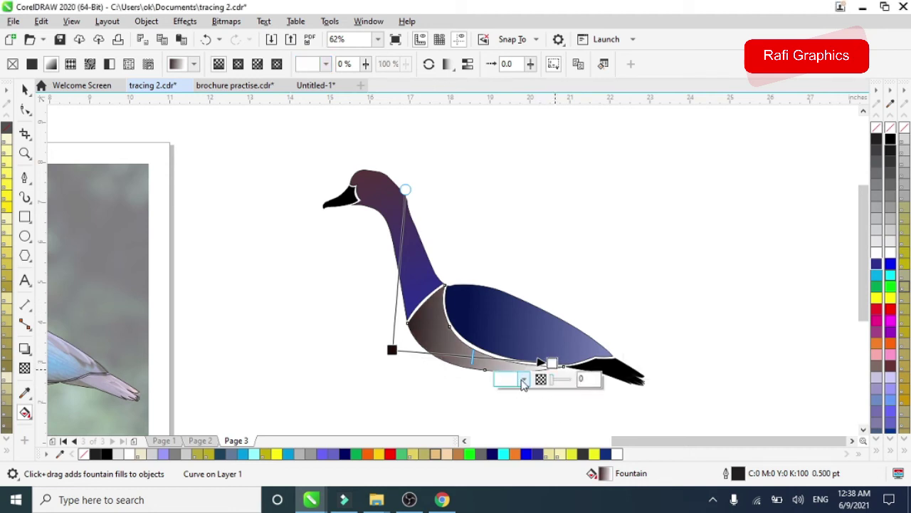
pyautogui.click(524, 381)
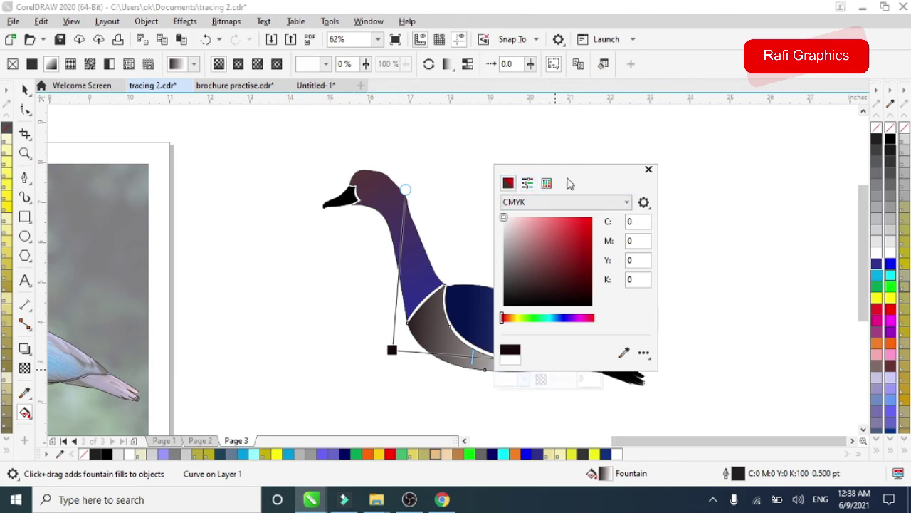
pyautogui.moveTo(609, 181); pyautogui.dragTo(759, 197)
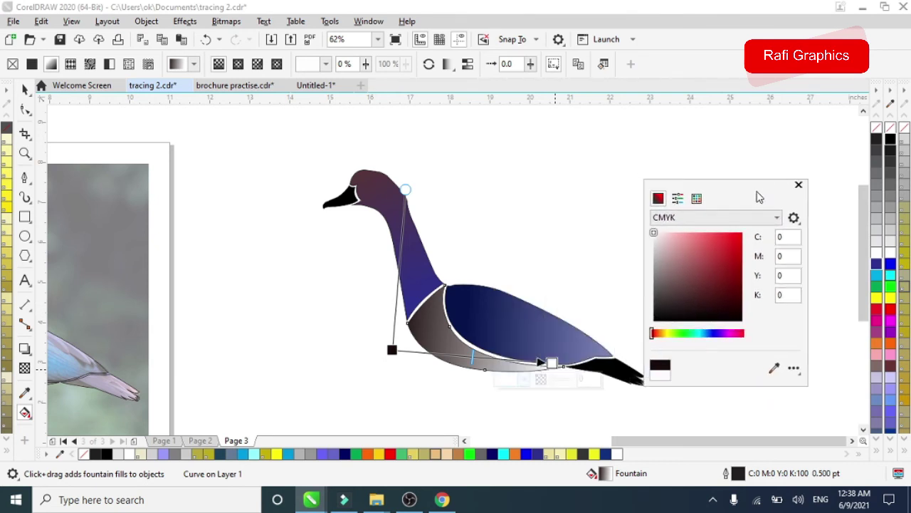
pyautogui.click(735, 263)
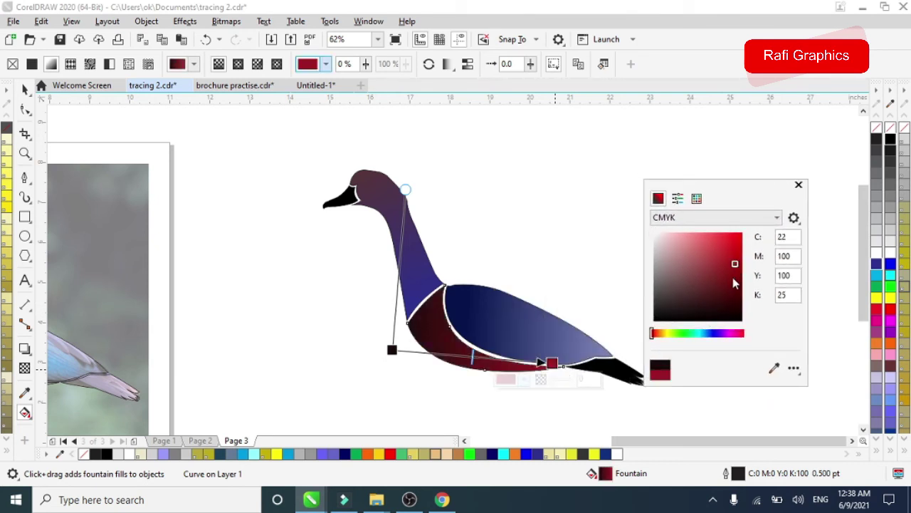
pyautogui.moveTo(735, 283); pyautogui.dragTo(724, 279)
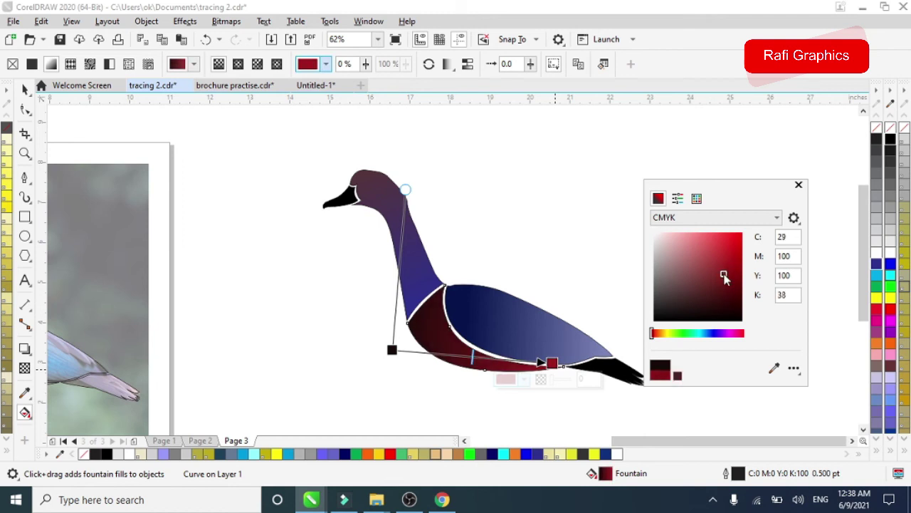
pyautogui.scroll(-2, 538, 285)
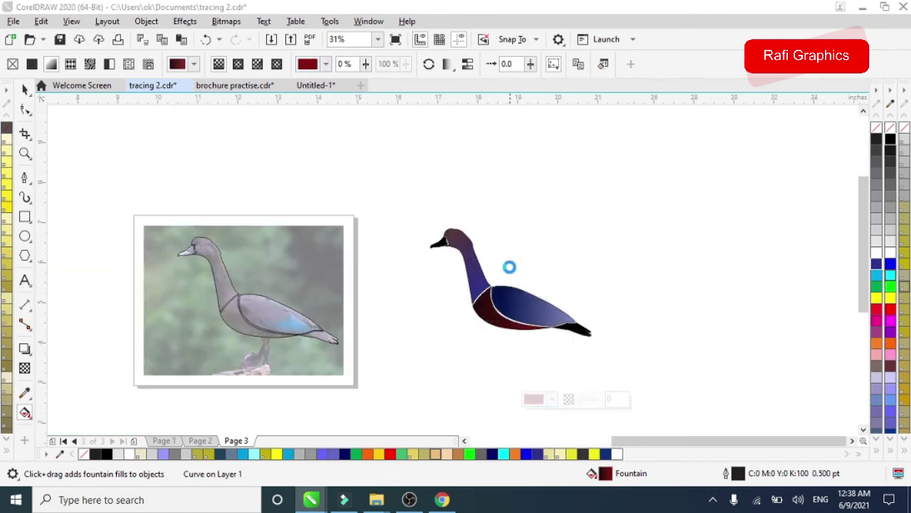
# Step: Zoom in on the beak and drag a fountain fill across it
pyautogui.scroll(2, 508, 264)
pyautogui.scroll(2, 359, 221)
pyautogui.click(398, 232)
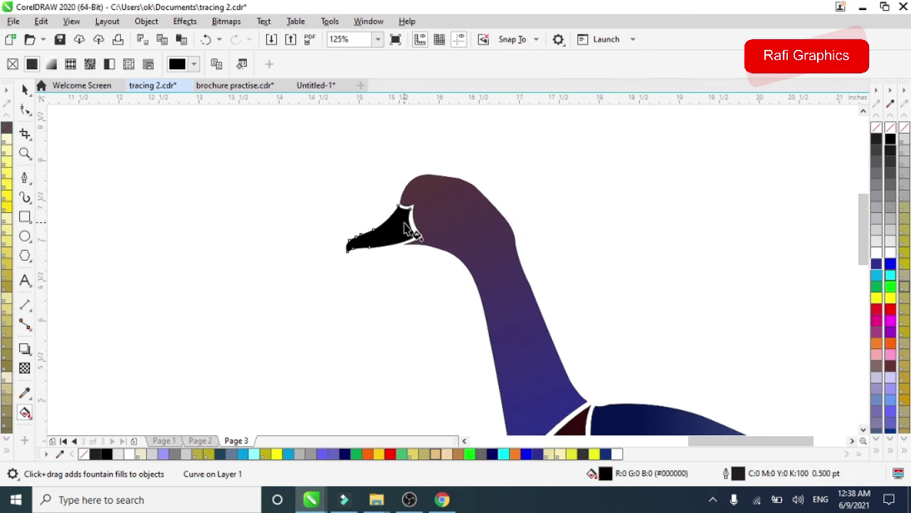
pyautogui.moveTo(349, 248); pyautogui.dragTo(413, 217)
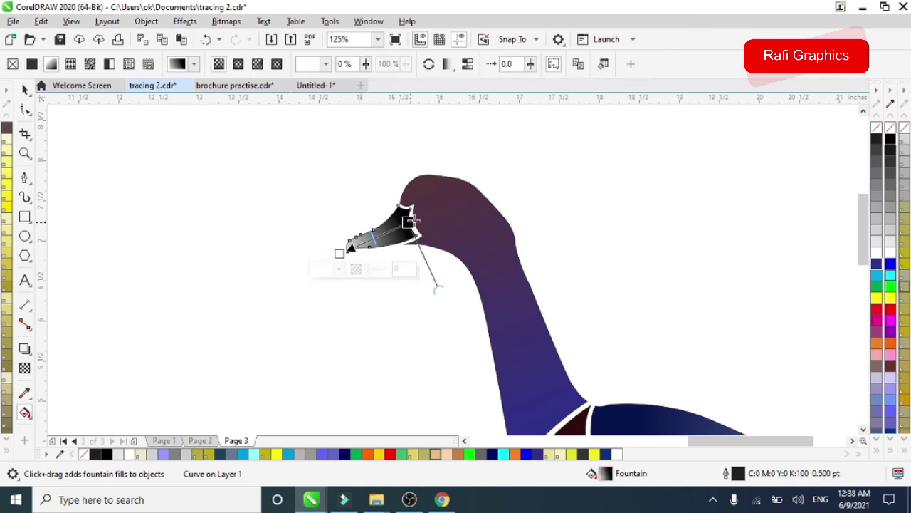
pyautogui.click(421, 218)
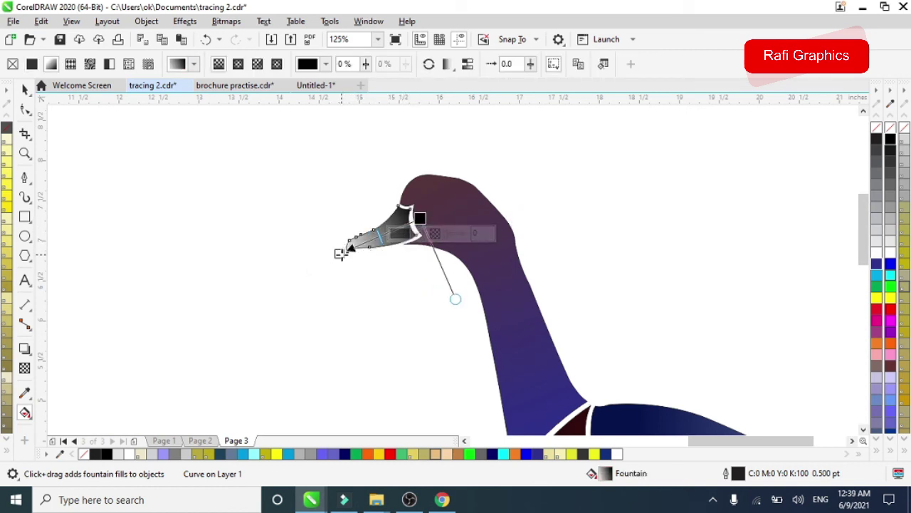
pyautogui.moveTo(340, 254); pyautogui.dragTo(321, 260)
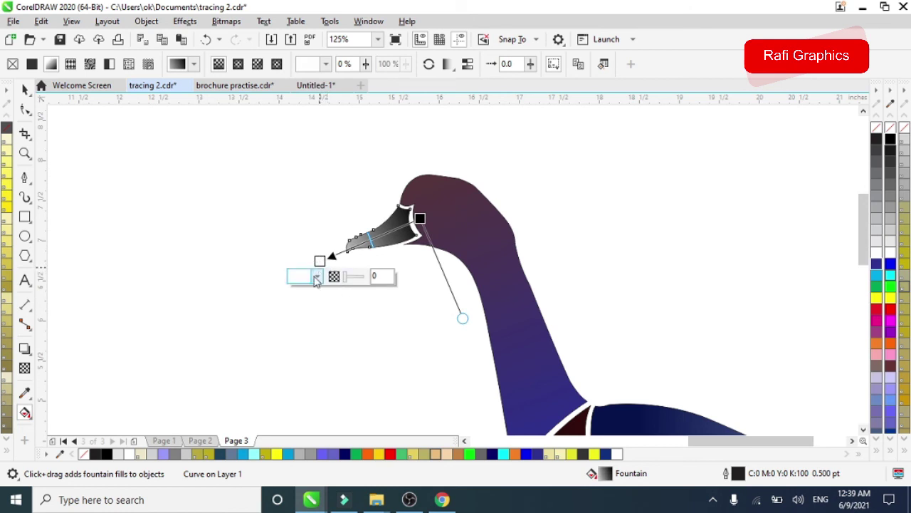
# Step: Set the beak's tip node colour to C33 M76 Y64 K22, then zoom back out
pyautogui.click(318, 278)
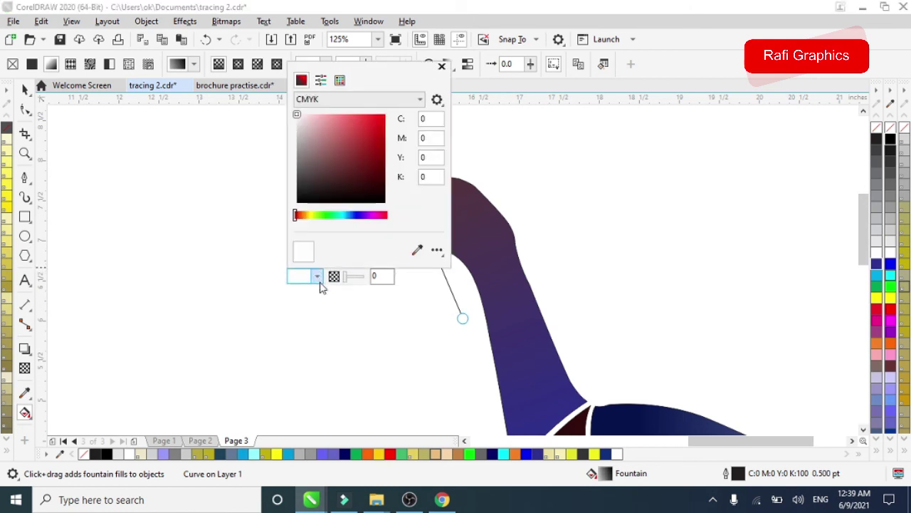
pyautogui.click(297, 140)
pyautogui.moveTo(356, 73); pyautogui.dragTo(666, 147)
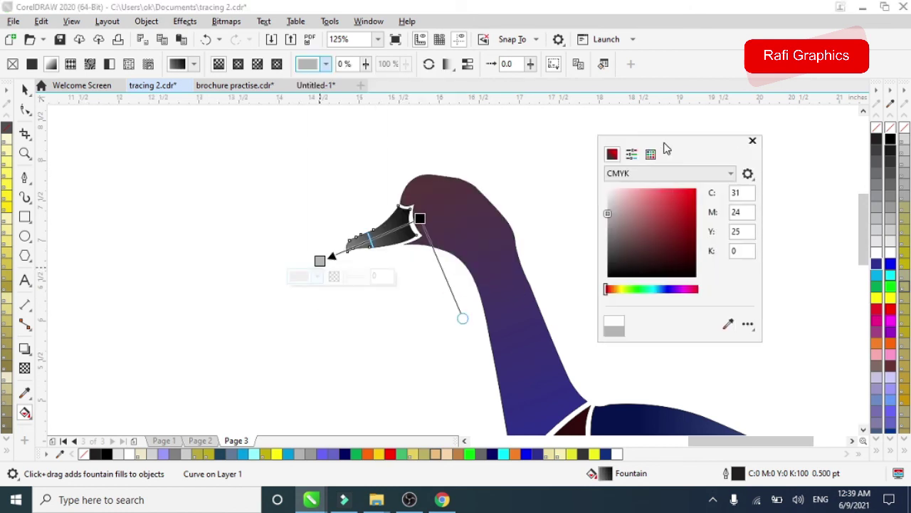
pyautogui.moveTo(607, 216); pyautogui.dragTo(628, 227)
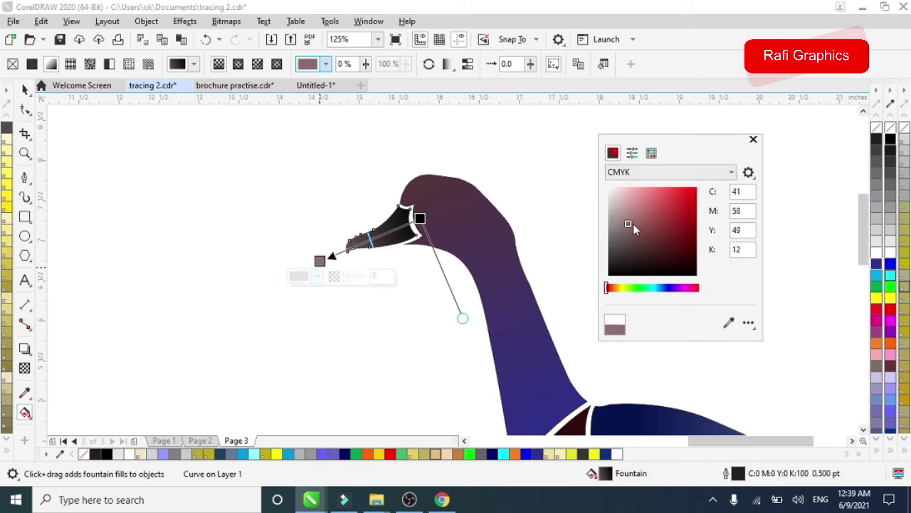
pyautogui.click(647, 224)
pyautogui.scroll(-2, 459, 246)
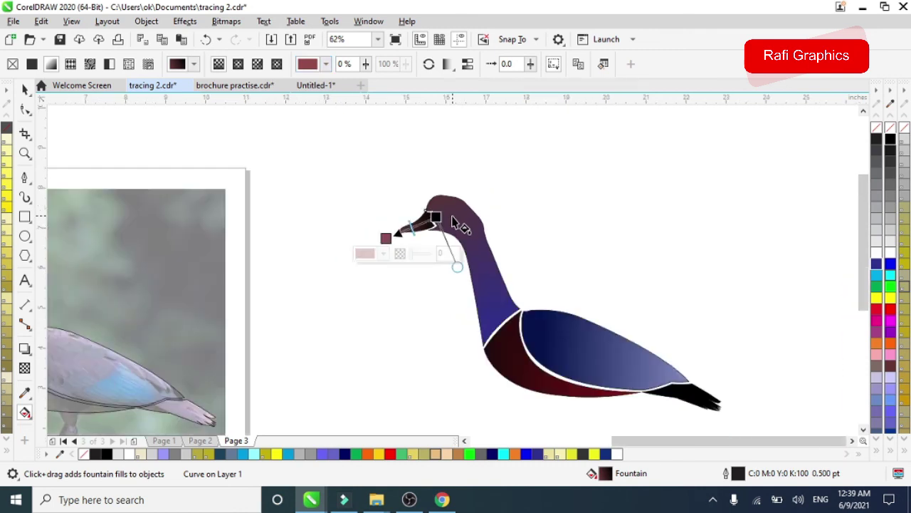
pyautogui.click(24, 89)
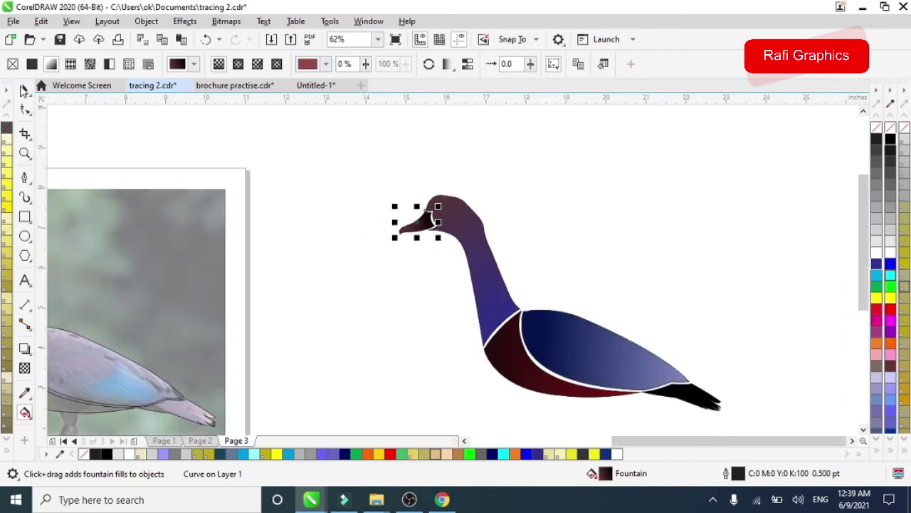
pyautogui.click(284, 147)
pyautogui.scroll(-2, 356, 171)
pyautogui.scroll(2, 377, 176)
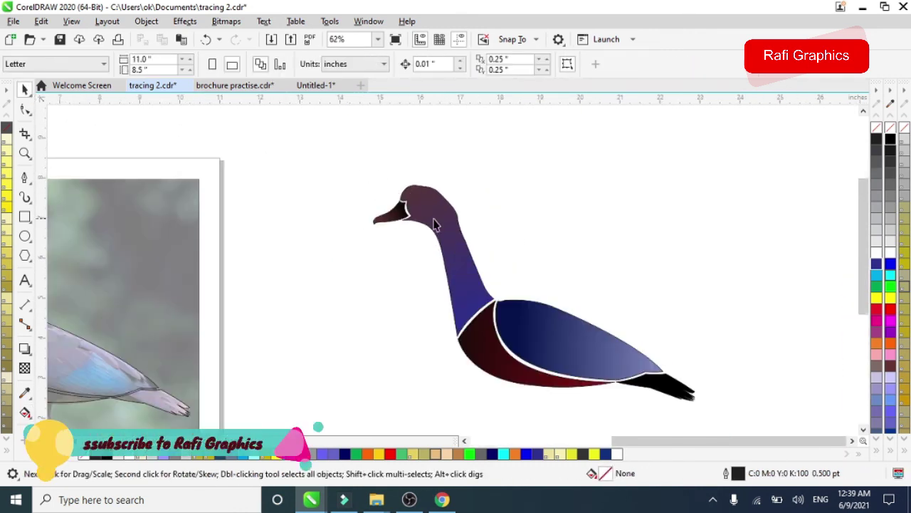
pyautogui.scroll(-2, 305, 148)
pyautogui.scroll(2, 388, 199)
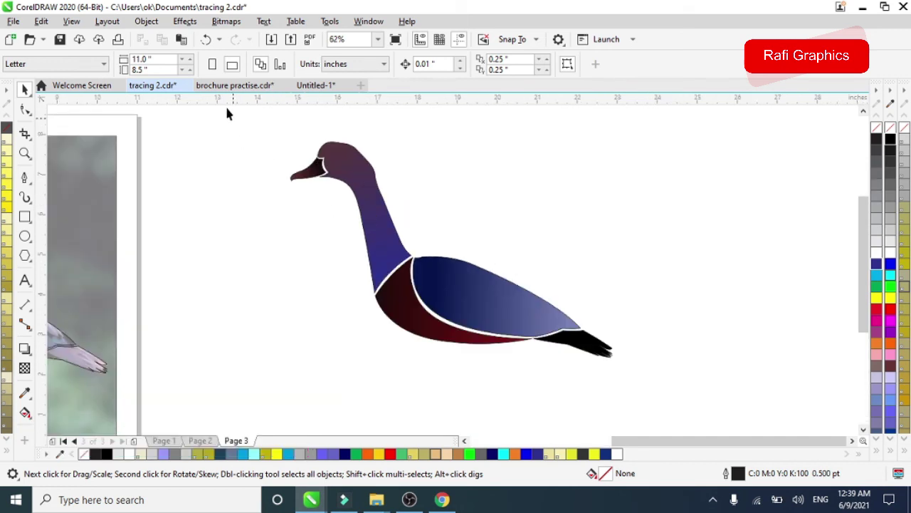
pyautogui.moveTo(225, 100); pyautogui.dragTo(405, 107)
pyautogui.moveTo(289, 126); pyautogui.dragTo(665, 419)
pyautogui.click(192, 242)
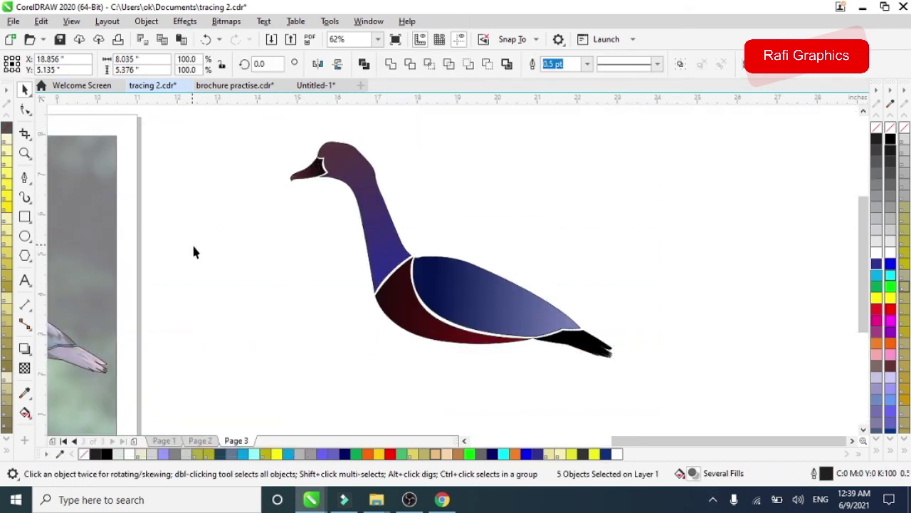